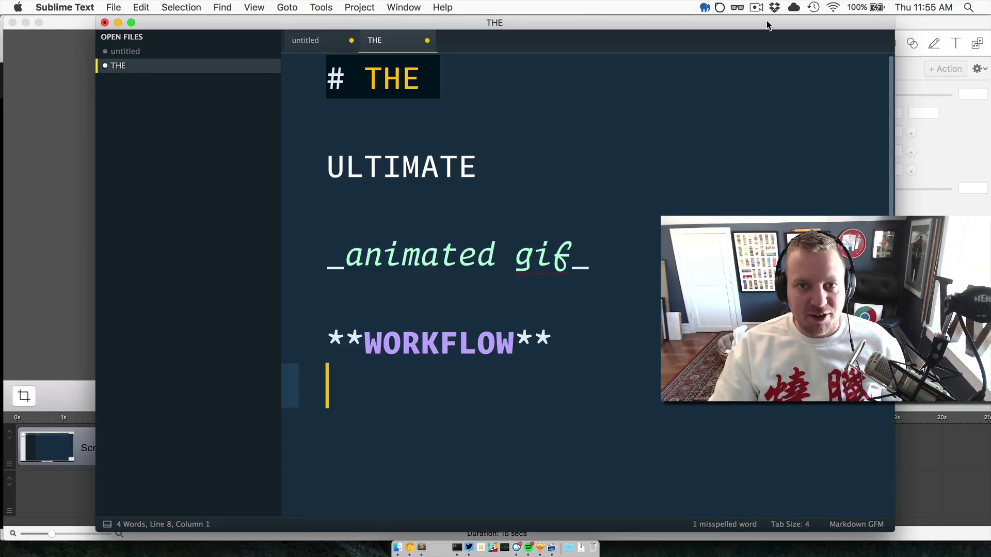
Put the cursor at the start of the ULTIMATE line, then switch to Chrome.
{"action": "left_click", "coordinate": [609, 208]}
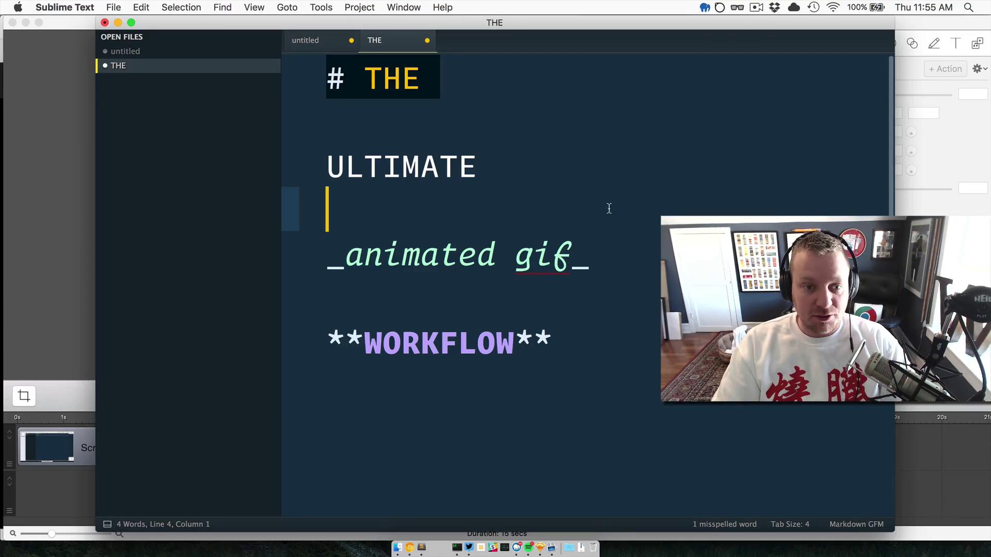
{"action": "key", "text": "Up"}
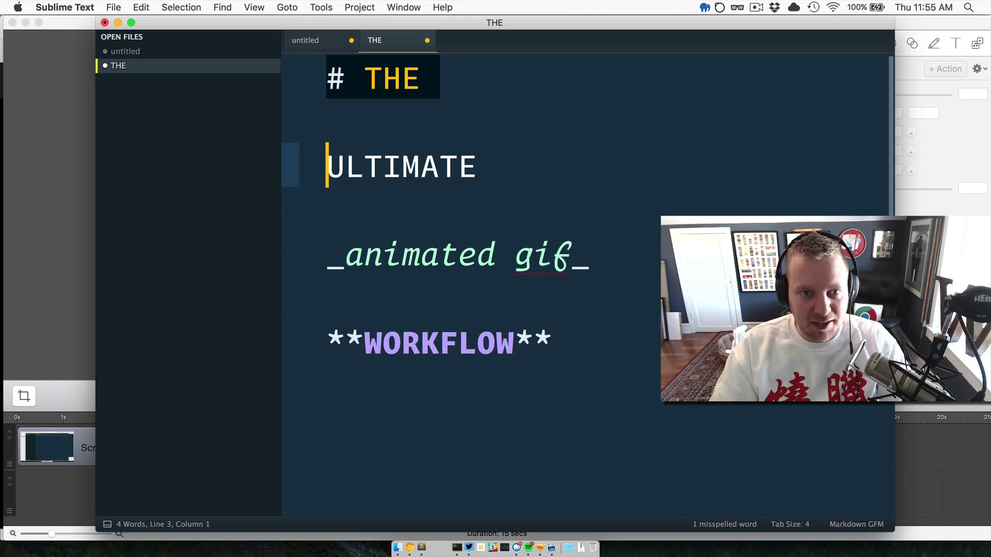
{"action": "key", "text": "shift+Right"}
{"action": "key", "text": "shift+Right"}
{"action": "key", "text": "Left"}
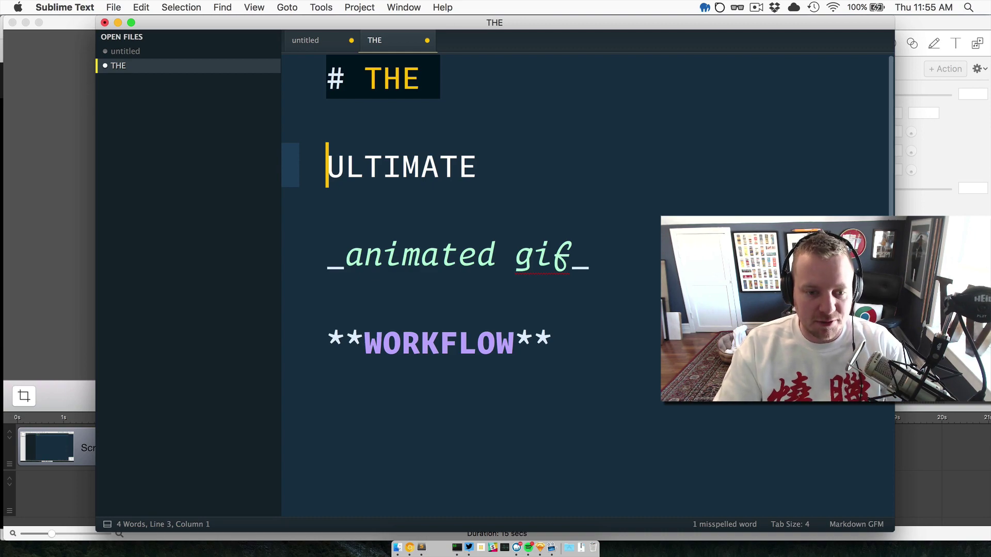
{"action": "key", "text": "super+Tab"}
{"action": "key", "text": "super+Tab"}
Show the Twitter media page and scroll to the DevTools colour-palette GIF tweet.
{"action": "key", "text": "ctrl+shift+Tab"}
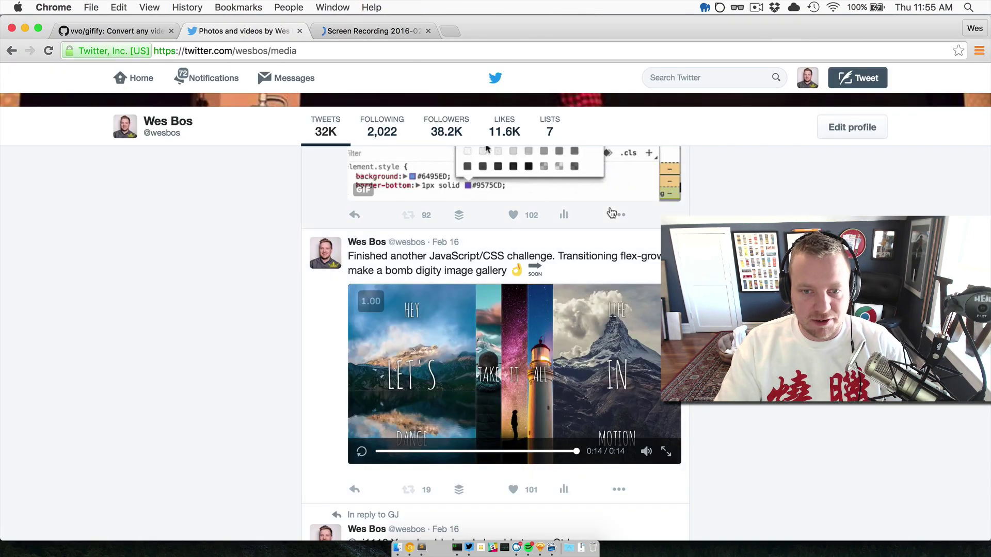
{"action": "scroll", "coordinate": [611, 213], "scroll_direction": "up", "scroll_amount": 3}
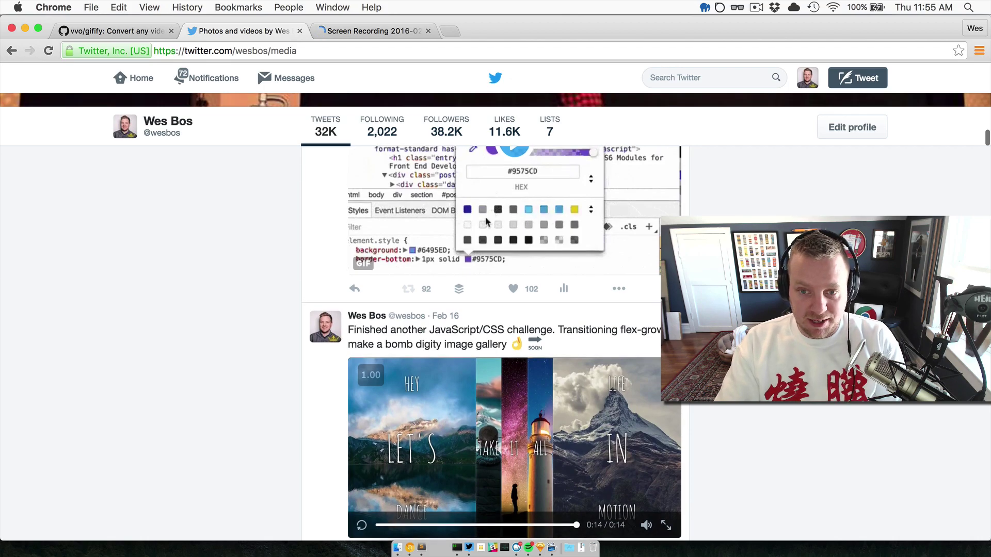
{"action": "scroll", "coordinate": [486, 222], "scroll_direction": "up", "scroll_amount": 4}
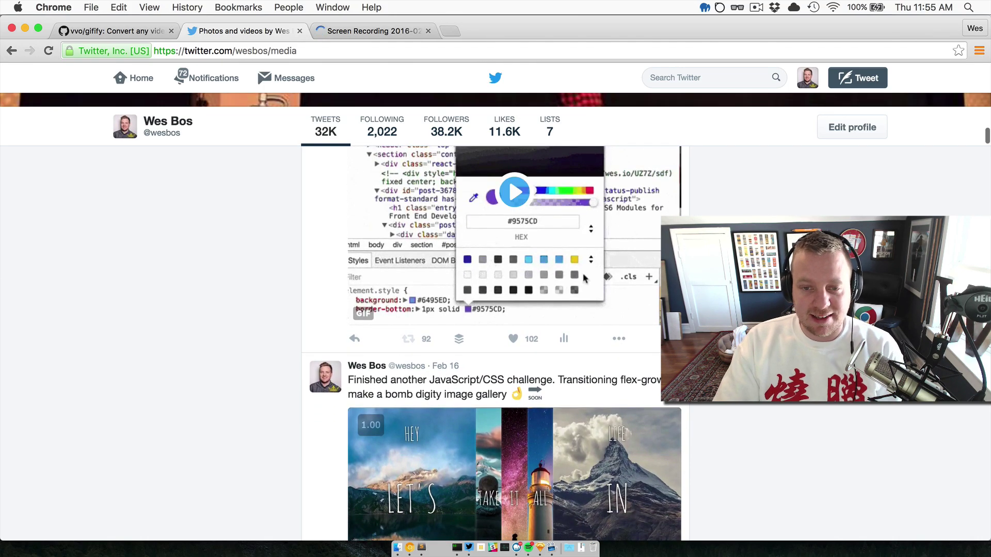
{"action": "scroll", "coordinate": [495, 340], "scroll_direction": "down", "scroll_amount": 1}
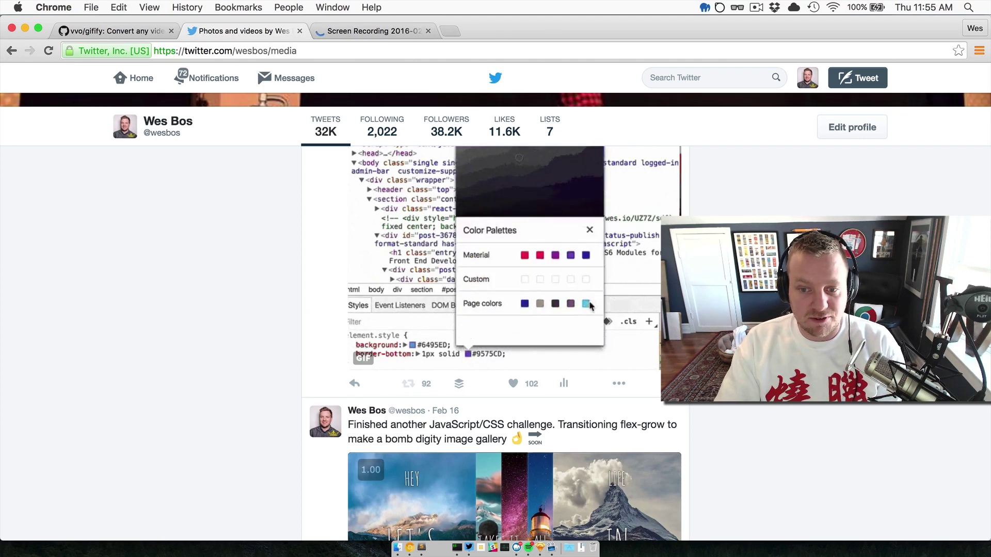
{"action": "scroll", "coordinate": [463, 257], "scroll_direction": "up", "scroll_amount": 3}
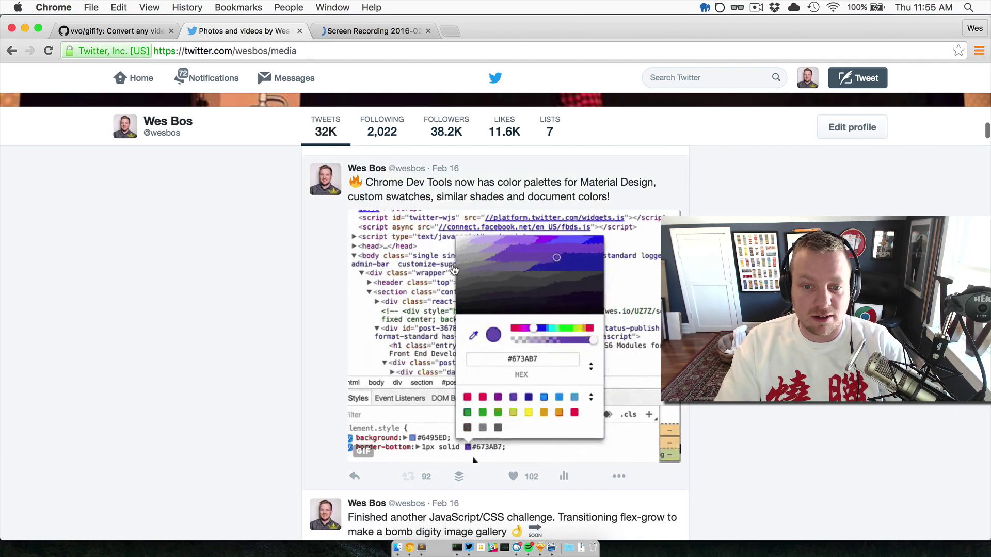
{"action": "scroll", "coordinate": [202, 267], "scroll_direction": "down", "scroll_amount": 1}
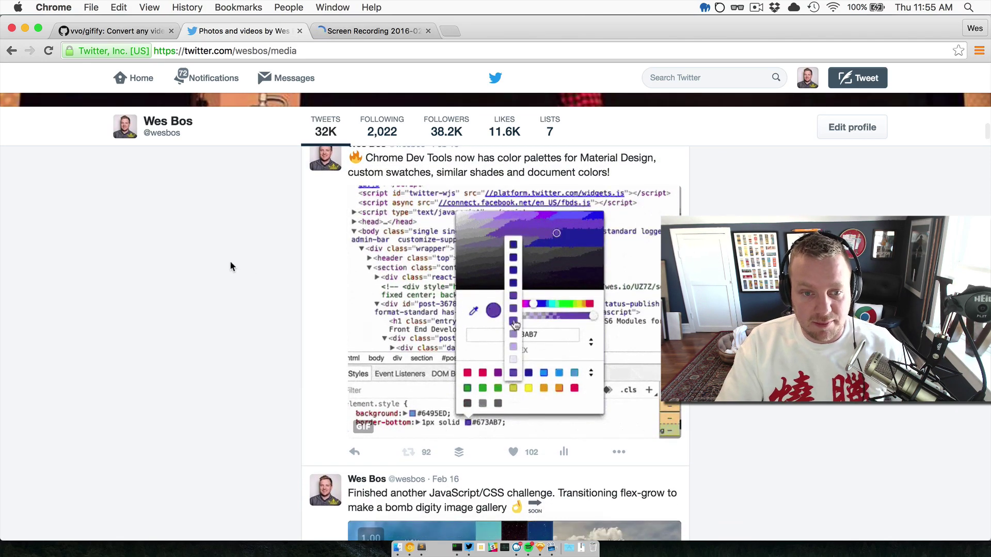
{"action": "scroll", "coordinate": [367, 305], "scroll_direction": "down", "scroll_amount": 1}
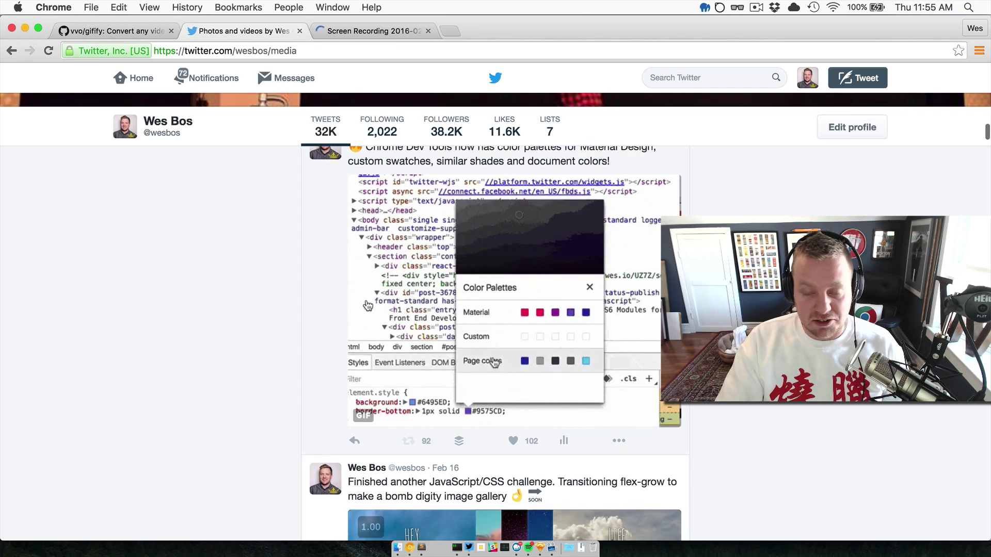
{"action": "scroll", "coordinate": [336, 302], "scroll_direction": "up", "scroll_amount": 1}
{"action": "scroll", "coordinate": [335, 301], "scroll_direction": "up", "scroll_amount": 1}
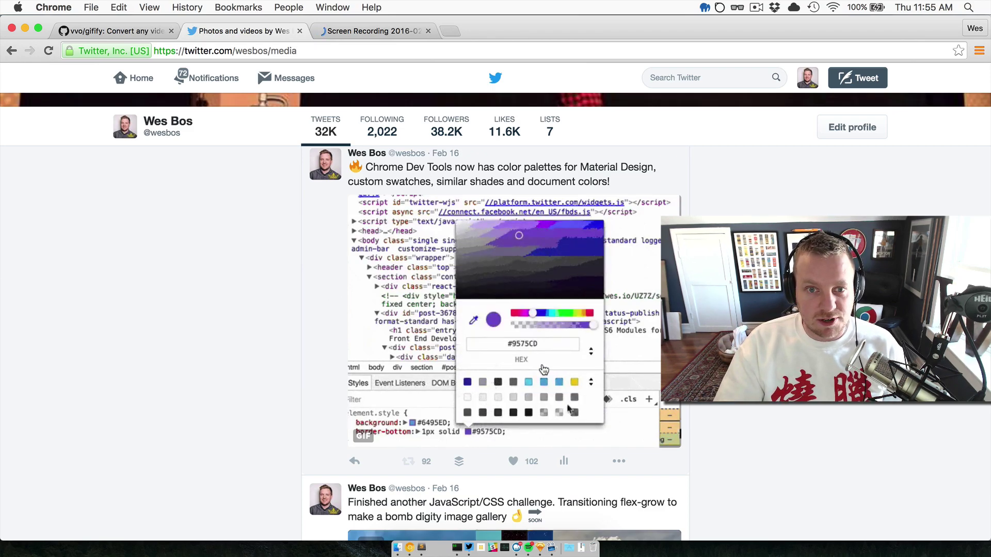
Keep watching the DevTools GIF tweet, then switch back to the Sublime Text notes.
{"action": "scroll", "coordinate": [310, 298], "scroll_direction": "down", "scroll_amount": 1}
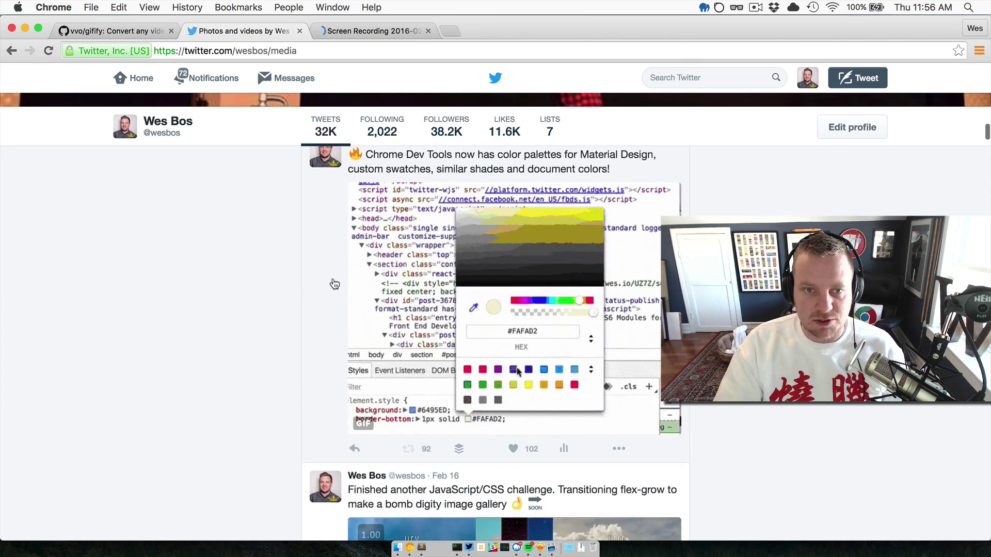
{"action": "scroll", "coordinate": [320, 231], "scroll_direction": "up", "scroll_amount": 1}
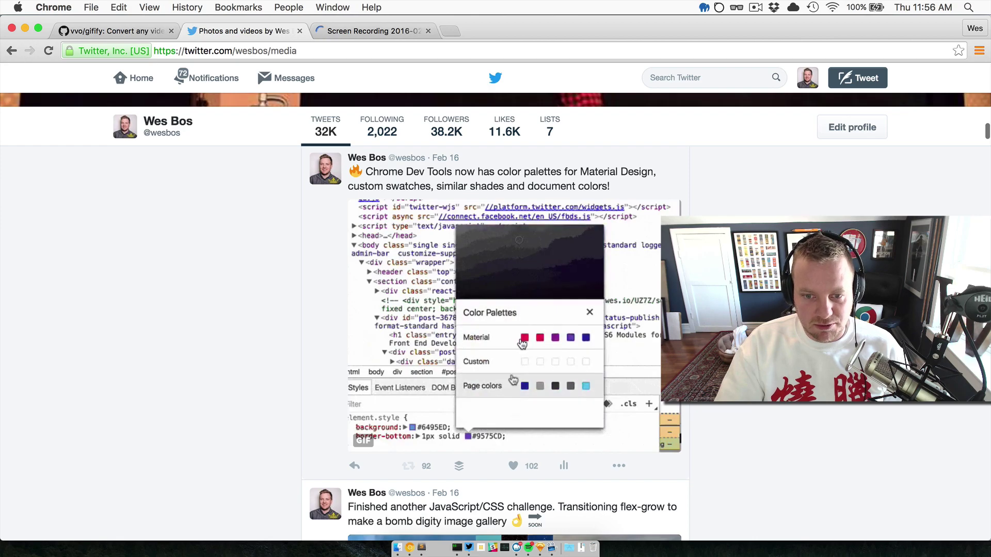
{"action": "scroll", "coordinate": [494, 335], "scroll_direction": "down", "scroll_amount": 5}
{"action": "scroll", "coordinate": [320, 372], "scroll_direction": "down", "scroll_amount": 3}
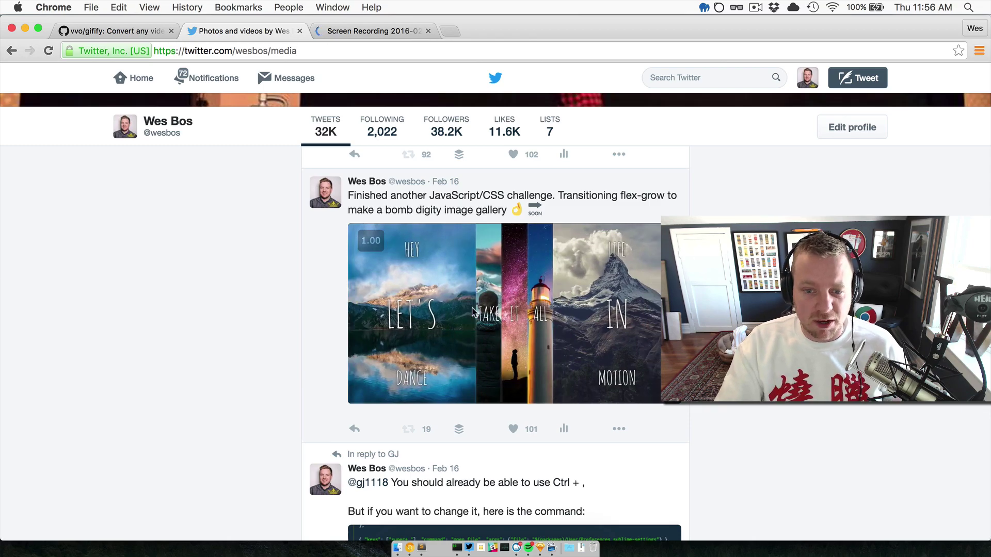
{"action": "scroll", "coordinate": [470, 336], "scroll_direction": "up", "scroll_amount": 4}
{"action": "scroll", "coordinate": [469, 338], "scroll_direction": "down", "scroll_amount": 5}
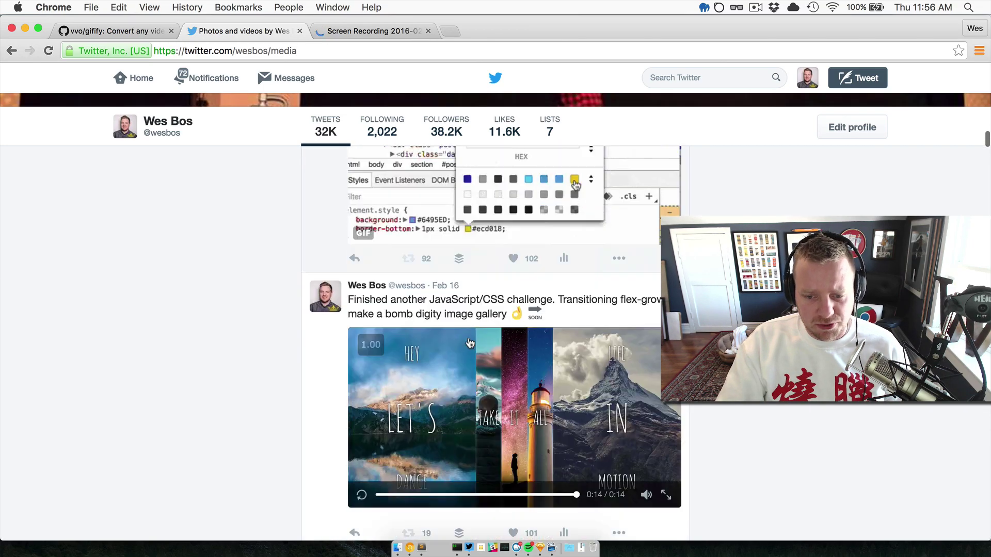
{"action": "scroll", "coordinate": [490, 338], "scroll_direction": "up", "scroll_amount": 4}
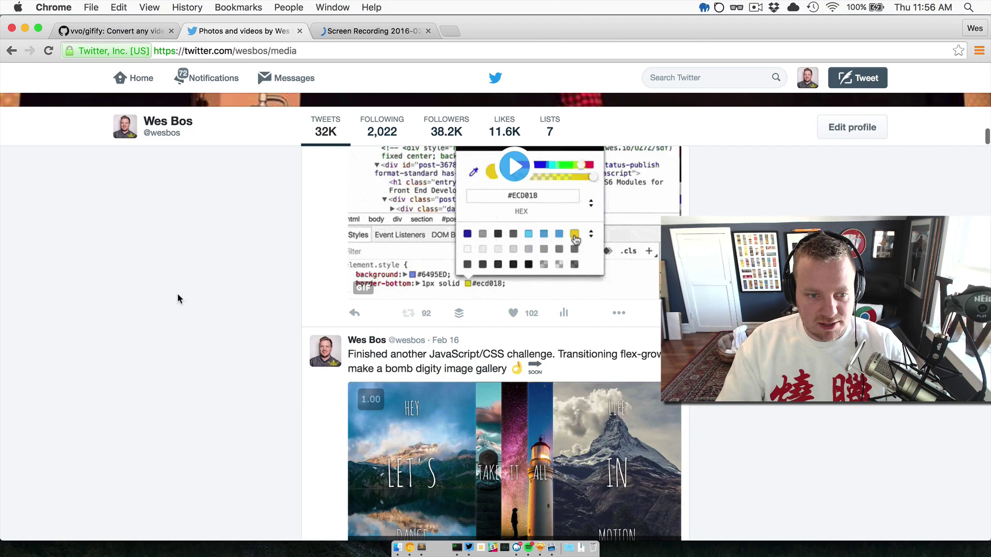
{"action": "key", "text": "super+Tab"}
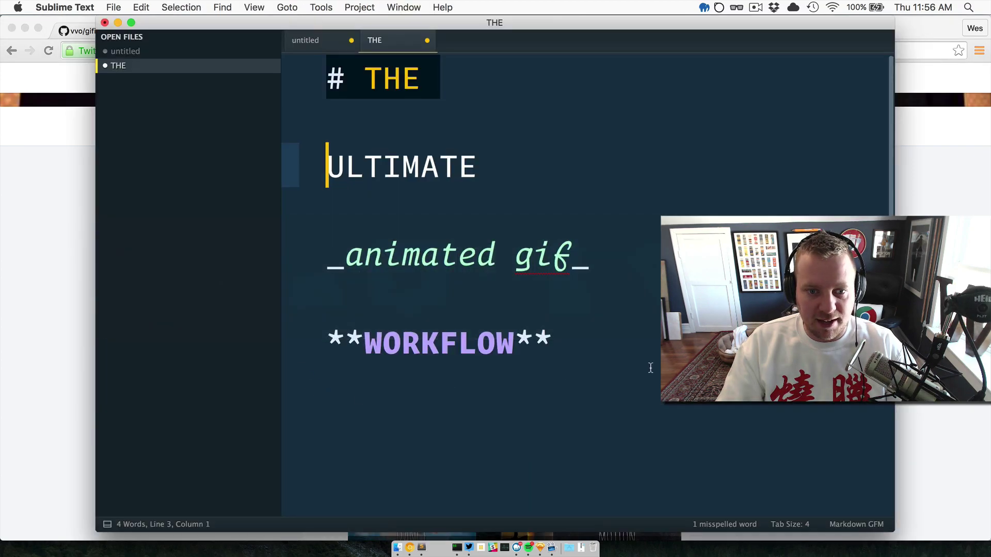
Place the cursor at the end of WORKFLOW and browse CloudApp's recent uploads list.
{"action": "left_click", "coordinate": [651, 367]}
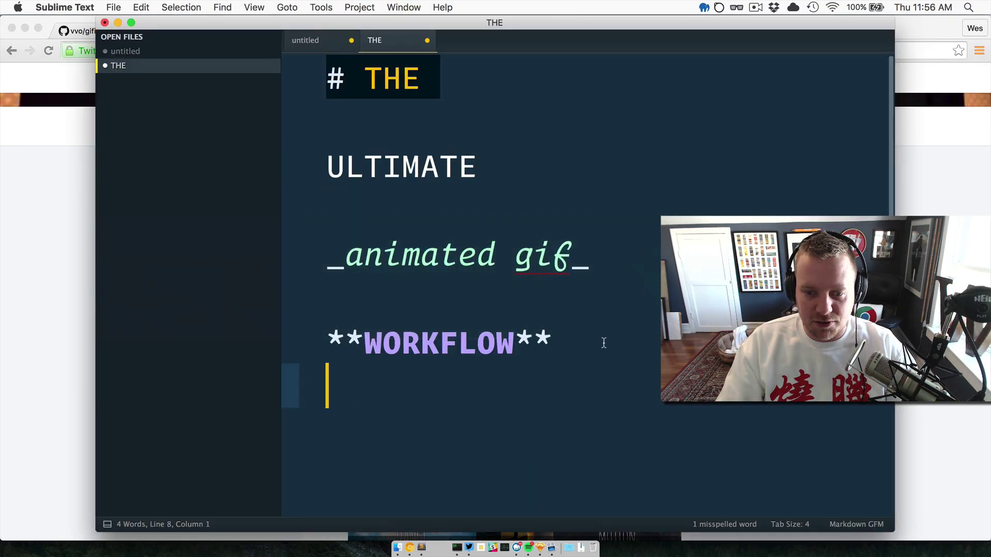
{"action": "left_click", "coordinate": [603, 343]}
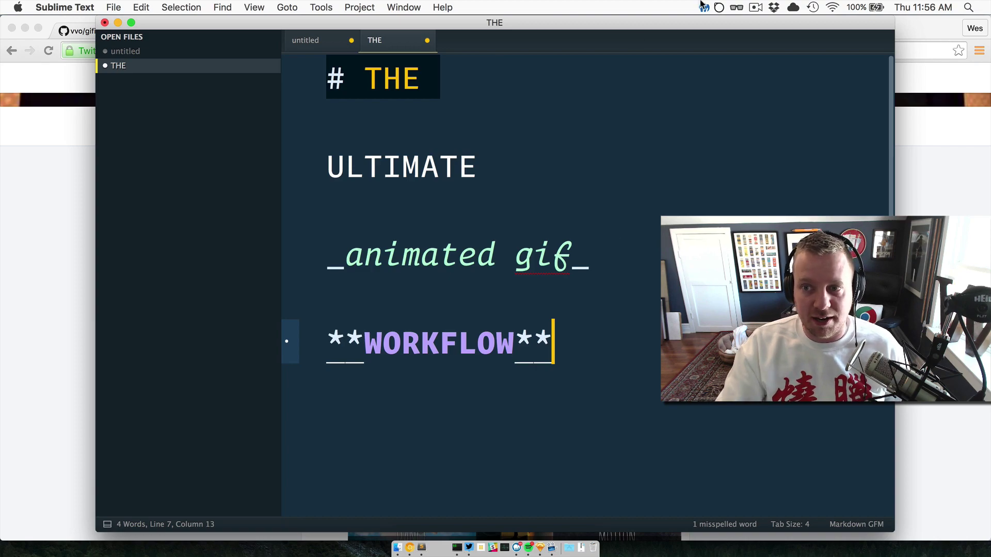
{"action": "left_click", "coordinate": [793, 7]}
{"action": "scroll", "coordinate": [726, 208], "scroll_direction": "down", "scroll_amount": 3}
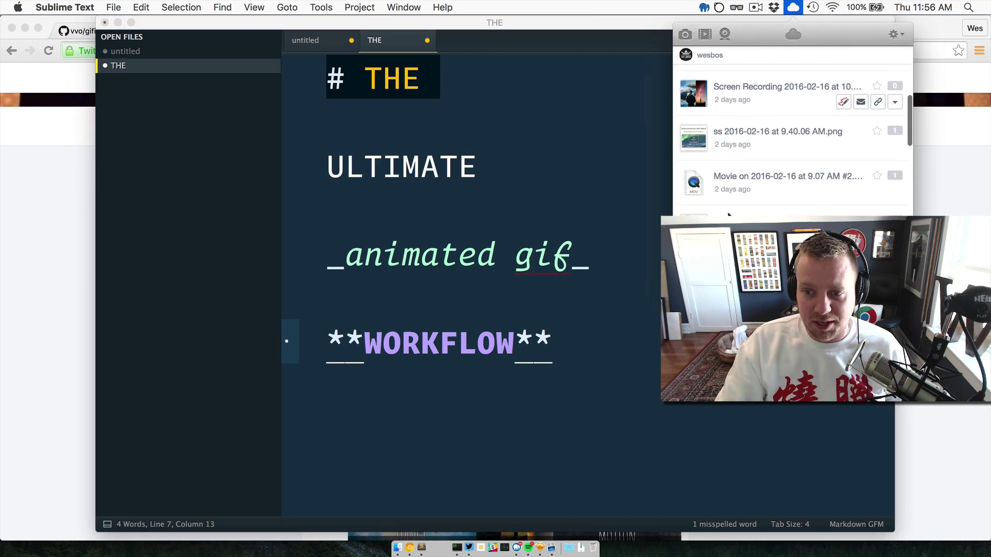
{"action": "scroll", "coordinate": [726, 208], "scroll_direction": "up", "scroll_amount": 2}
{"action": "scroll", "coordinate": [726, 208], "scroll_direction": "up", "scroll_amount": 1}
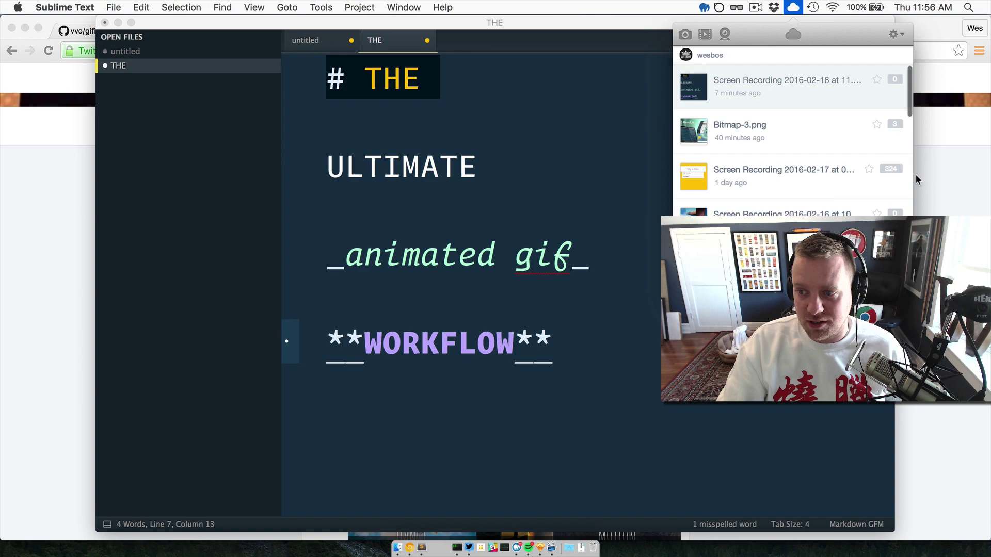
{"action": "mouse_move", "coordinate": [901, 201]}
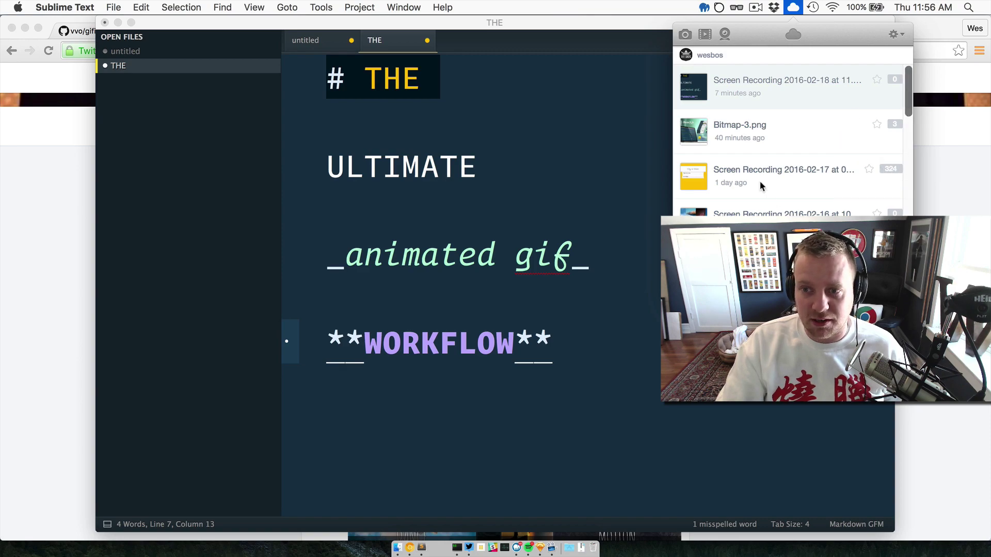
Start a CloudApp GIF recording of a region fitted around the editor text.
{"action": "left_click", "coordinate": [705, 35]}
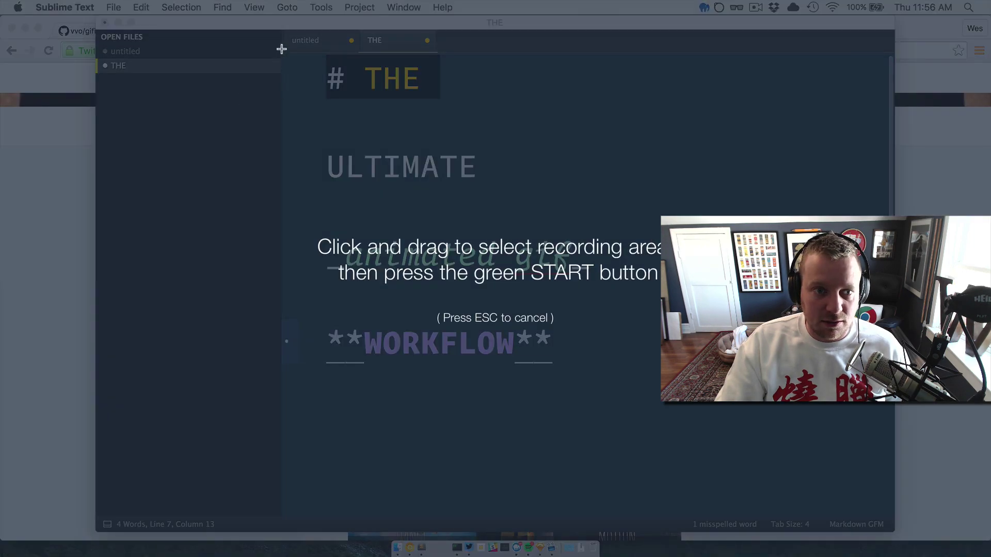
{"action": "left_click_drag", "start_coordinate": [281, 49], "coordinate": [824, 491]}
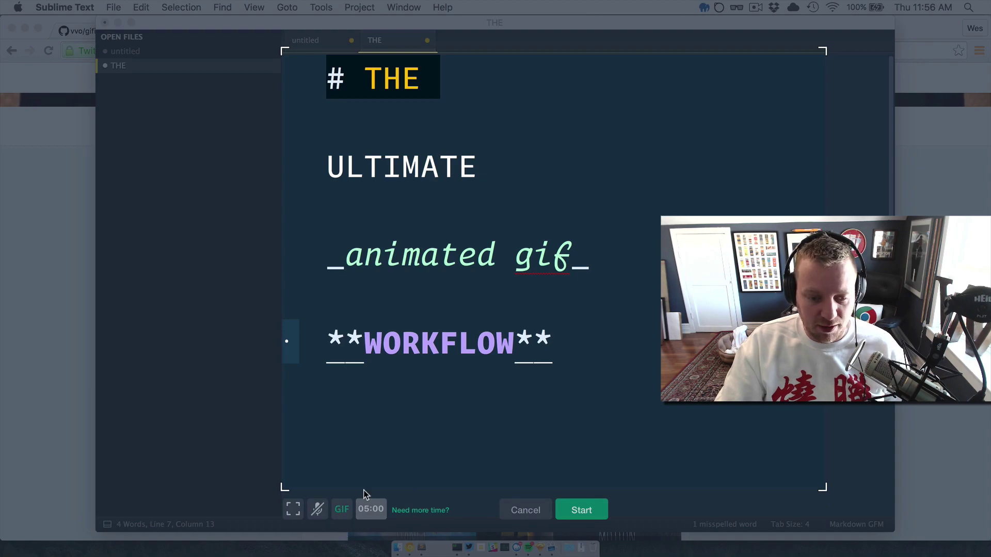
{"action": "left_click_drag", "start_coordinate": [827, 501], "coordinate": [696, 407]}
{"action": "left_click", "coordinate": [520, 427]}
Move the WORKFLOW line up and back down twice, then finish the GIF recording.
{"action": "left_click", "coordinate": [553, 350]}
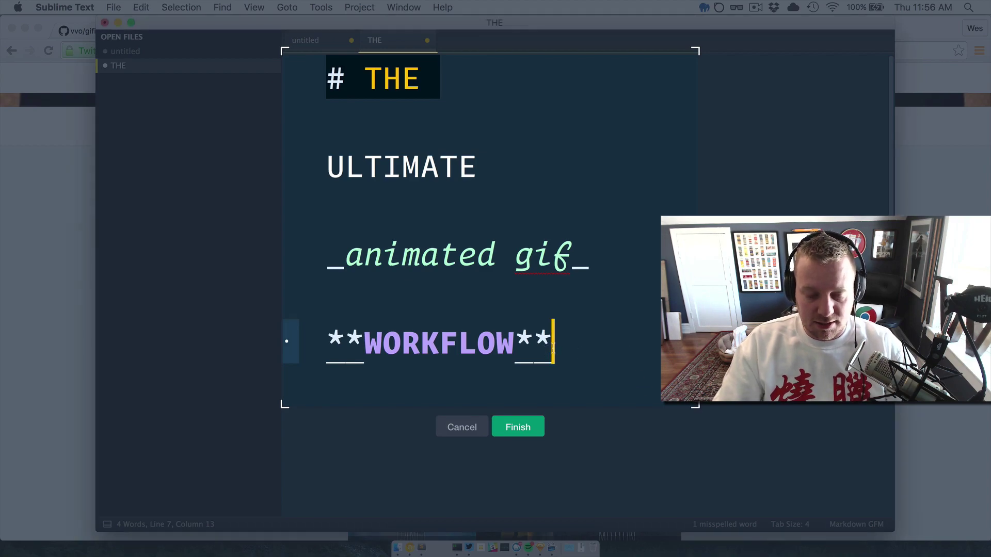
{"action": "key", "text": "ctrl+super+Up"}
{"action": "key", "text": "ctrl+super+Up"}
{"action": "key", "text": "ctrl+super+Down"}
{"action": "key", "text": "ctrl+super+Down"}
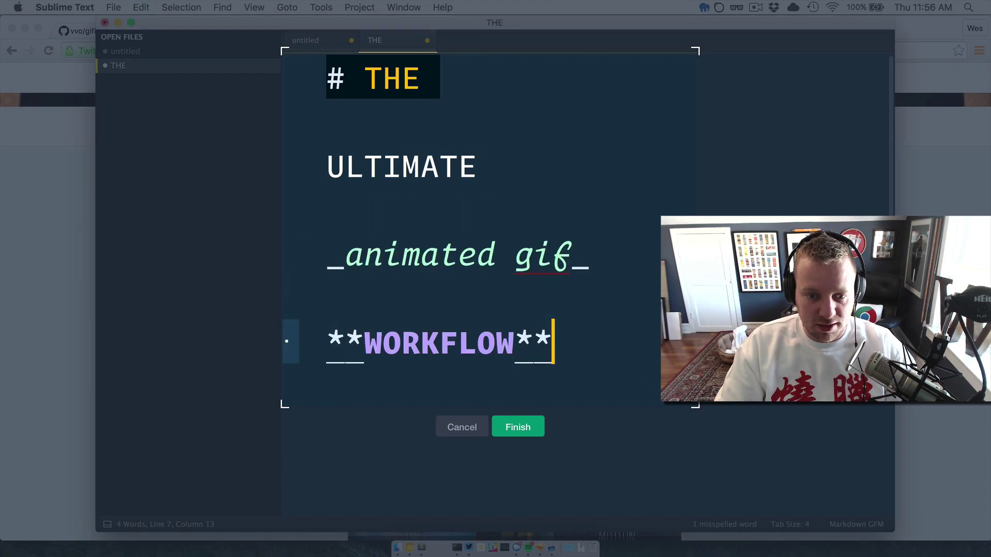
{"action": "key", "text": "ctrl+super+Up"}
{"action": "key", "text": "ctrl+super+Up"}
{"action": "key", "text": "ctrl+super+Up"}
{"action": "key", "text": "ctrl+super+Down"}
{"action": "key", "text": "ctrl+super+Down"}
{"action": "key", "text": "ctrl+super+Down"}
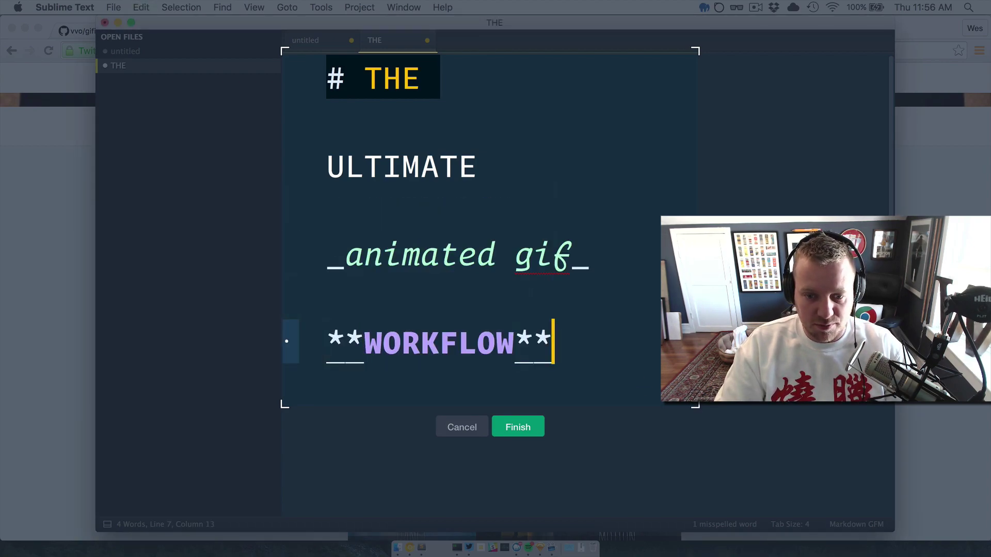
{"action": "left_click", "coordinate": [514, 426]}
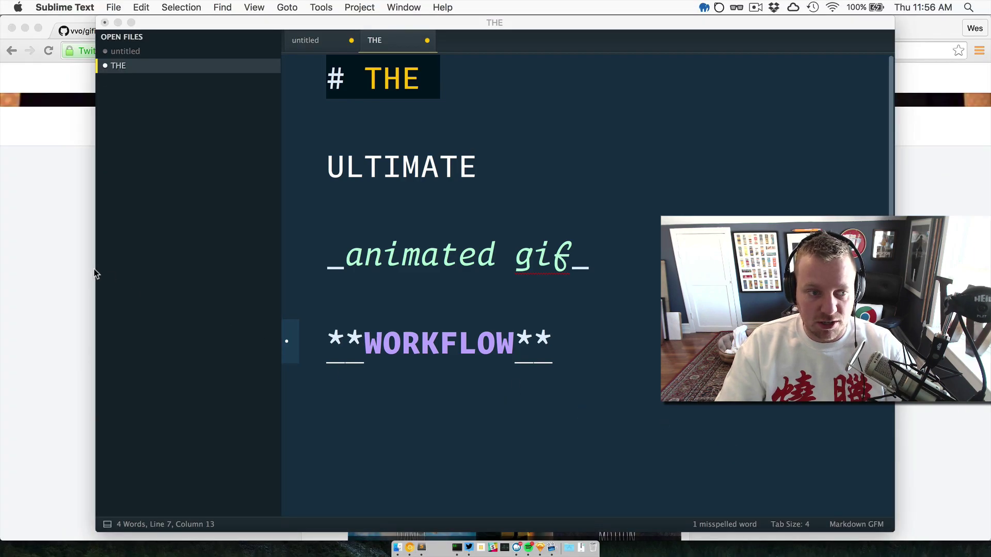
Load the pasted CloudApp share link for the GIF in a new Chrome tab, then switch away.
{"action": "left_click", "coordinate": [61, 283]}
{"action": "key", "text": "super+t"}
{"action": "key", "text": "super+v"}
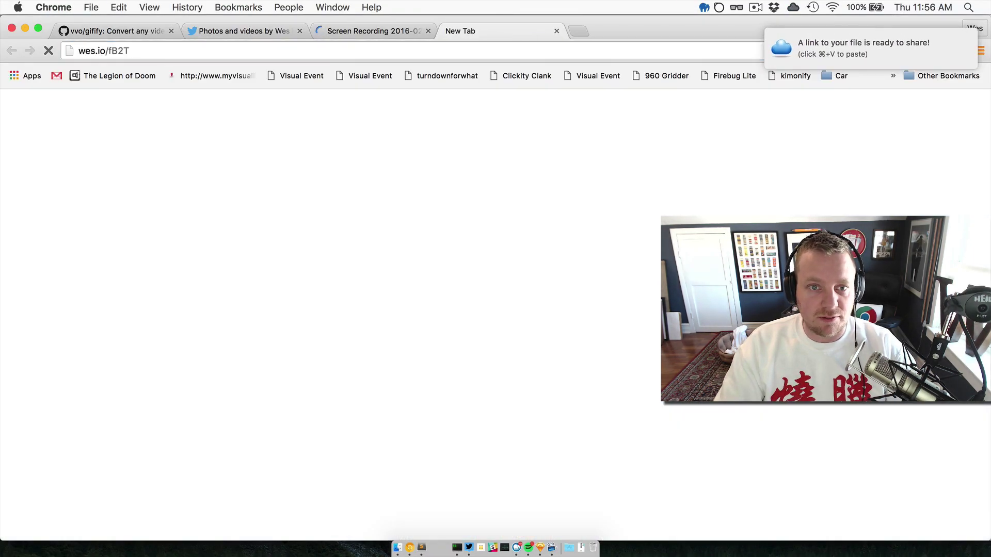
{"action": "key", "text": "Return"}
{"action": "key", "text": "super+w"}
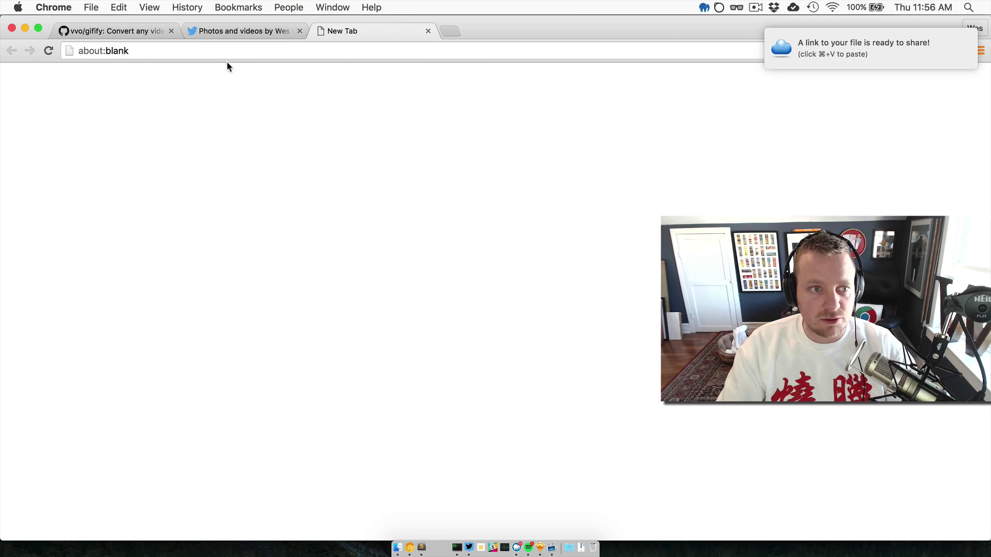
{"action": "key", "text": "Return"}
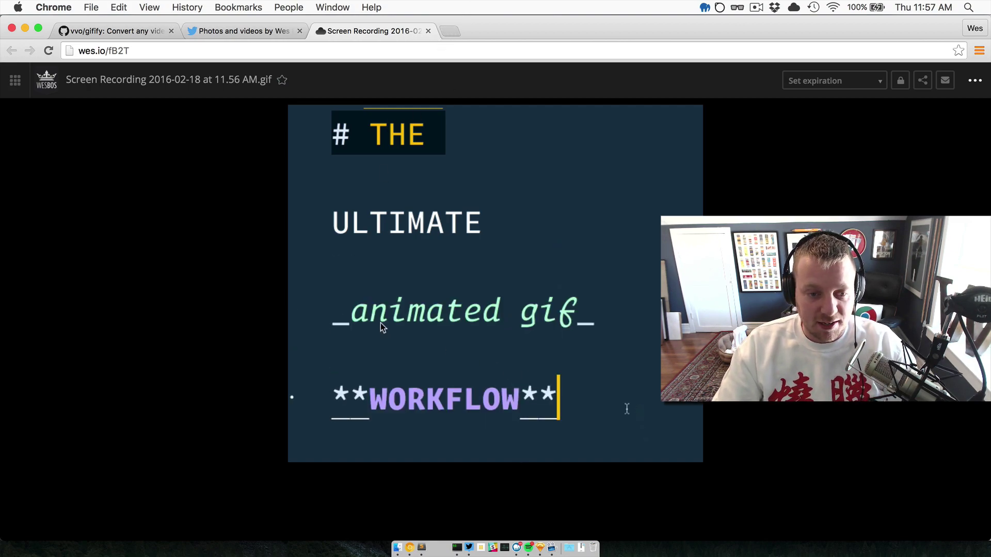
{"action": "key", "text": "super+Tab"}
In the untitled file, undo the expanded list and add a blank line below the abbreviation.
{"action": "left_click", "coordinate": [229, 286]}
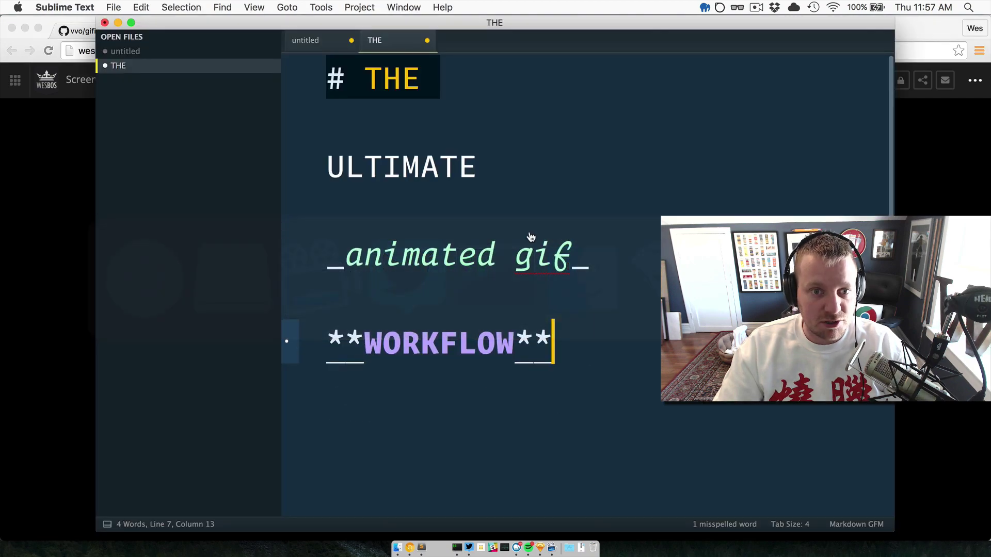
{"action": "key", "text": "super+alt+Left"}
{"action": "key", "text": "super+z"}
{"action": "key", "text": "super+Left"}
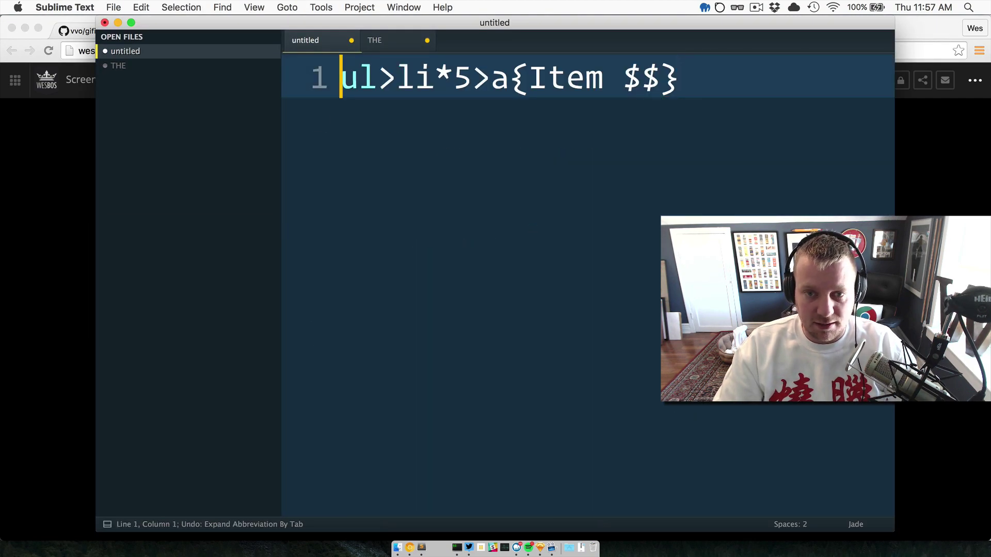
{"action": "key", "text": "super+a"}
{"action": "key", "text": "Right"}
{"action": "key", "text": "Return"}
{"action": "key", "text": "Return"}
Type ul>li*5>a{Item $$} on line 3, expand it with Tab, then undo the expansion.
{"action": "type", "text": "ul>li>"}
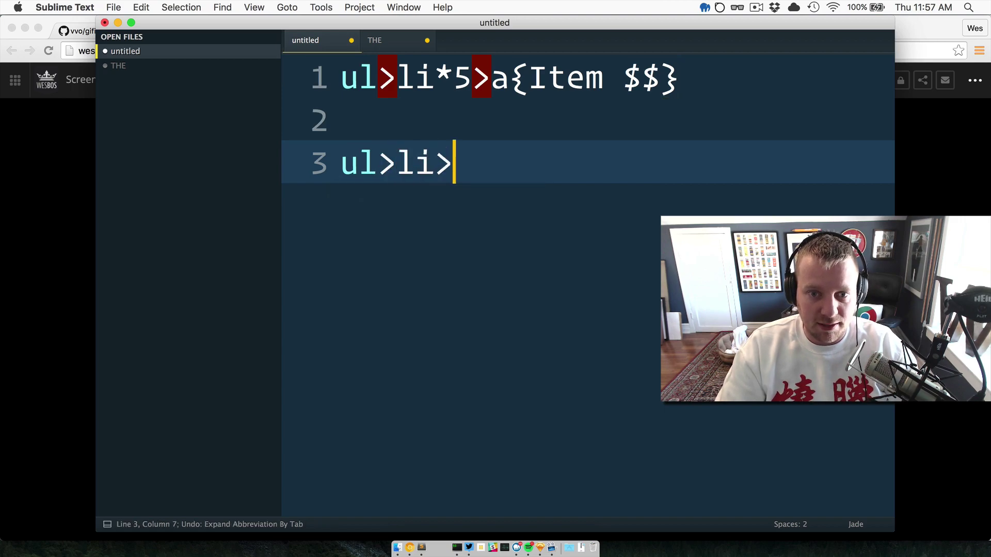
{"action": "key", "text": "BackSpace"}
{"action": "type", "text": "*5>"}
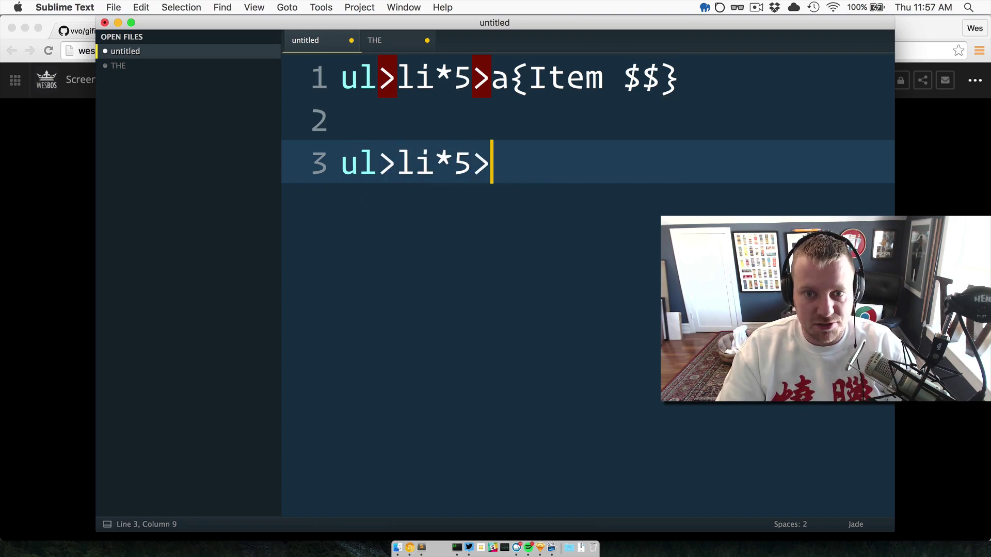
{"action": "type", "text": "a"}
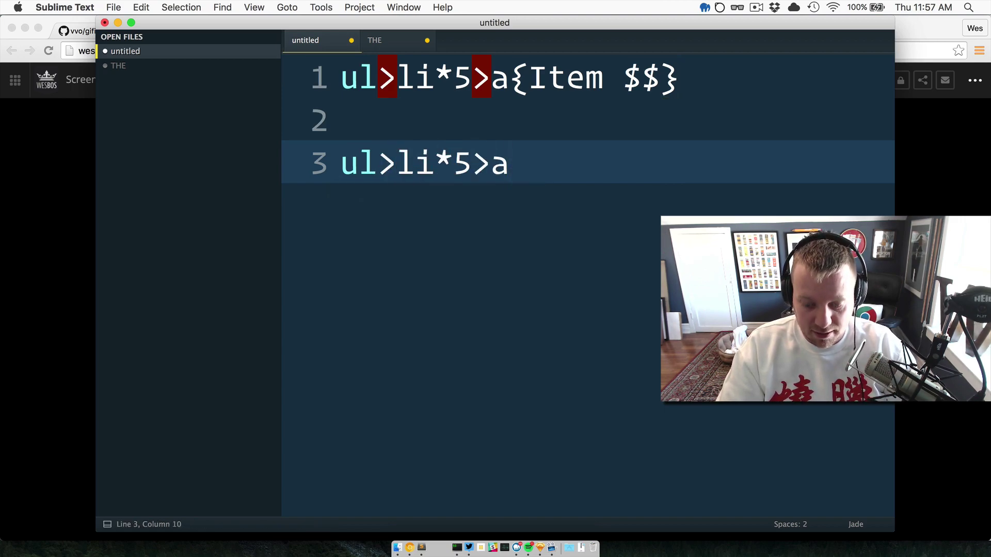
{"action": "type", "text": "{Item $$"}
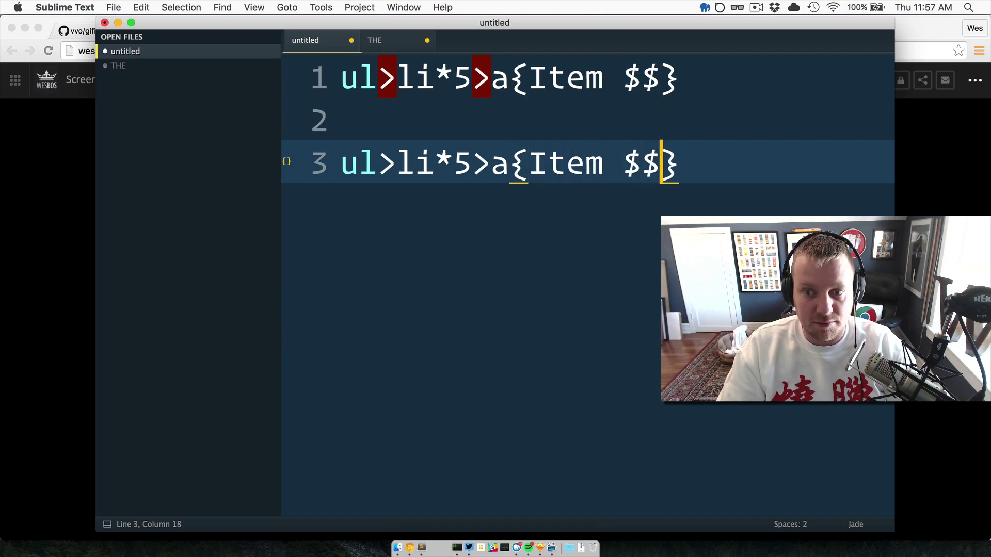
{"action": "key", "text": "Tab"}
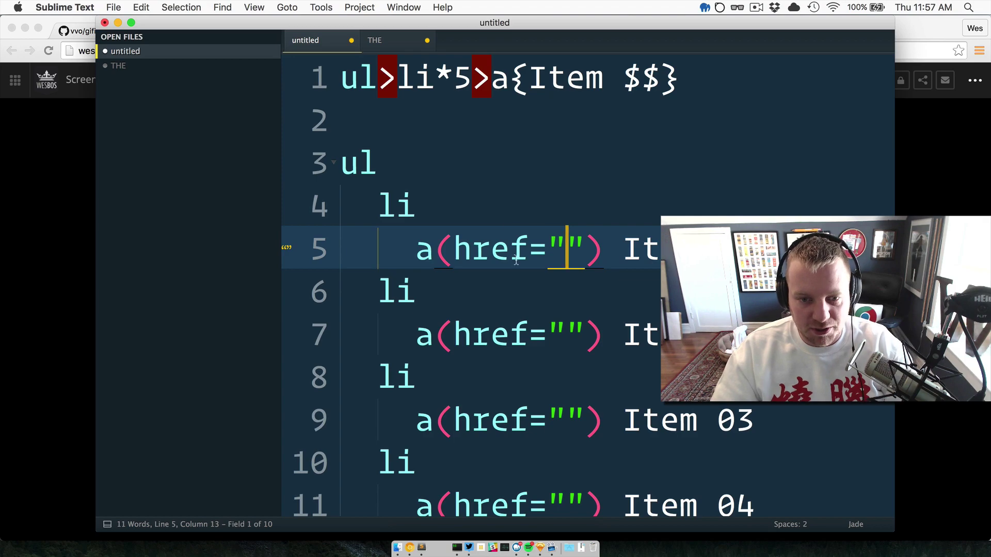
{"action": "key", "text": "super+z"}
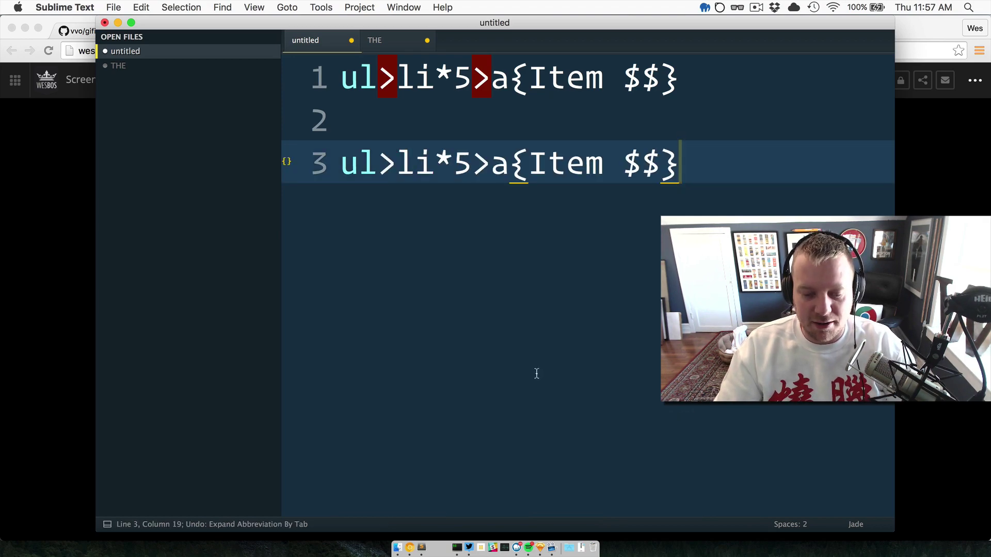
Check the recording's elapsed time in the menu bar, then bring ScreenFlow's editor forward.
{"action": "left_click", "coordinate": [755, 8]}
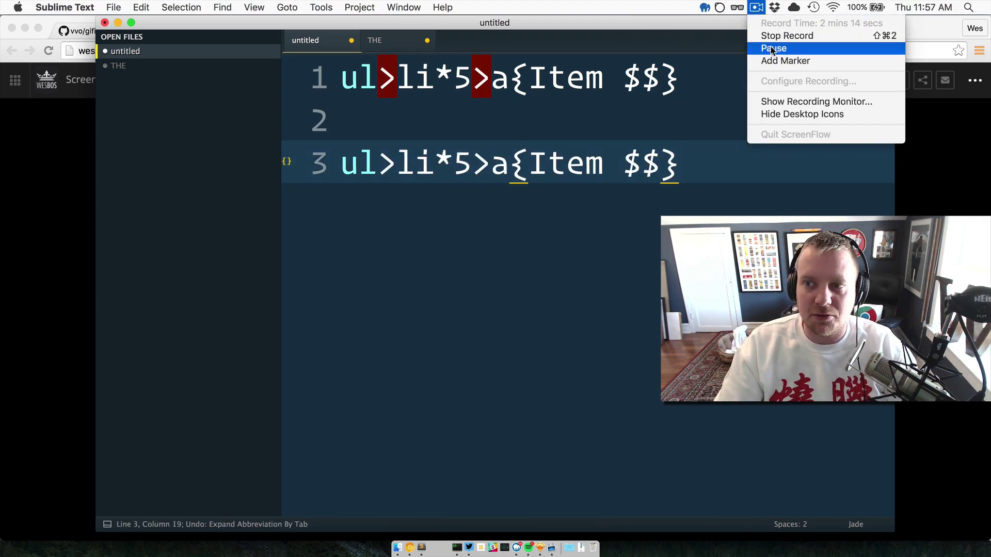
{"action": "left_click", "coordinate": [755, 8]}
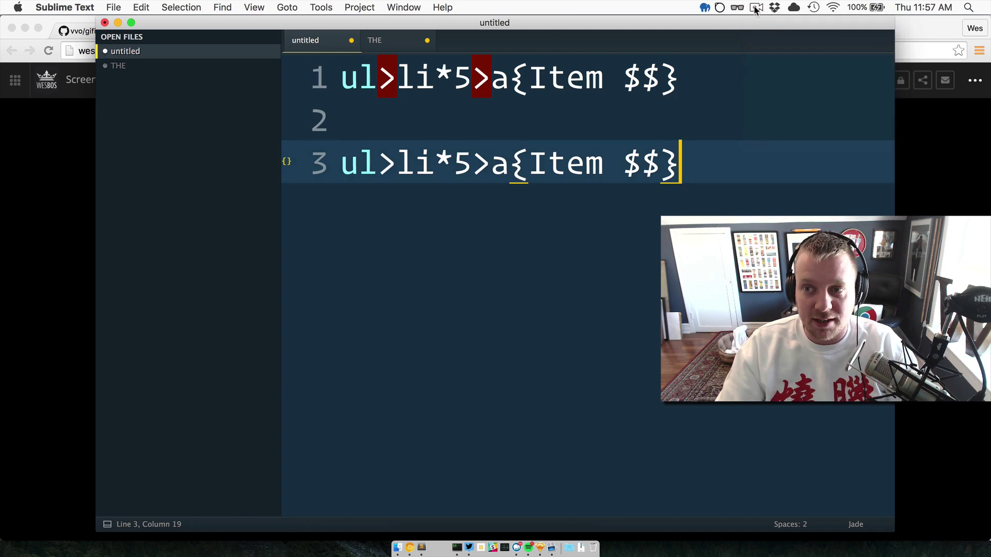
{"action": "left_click", "coordinate": [755, 8]}
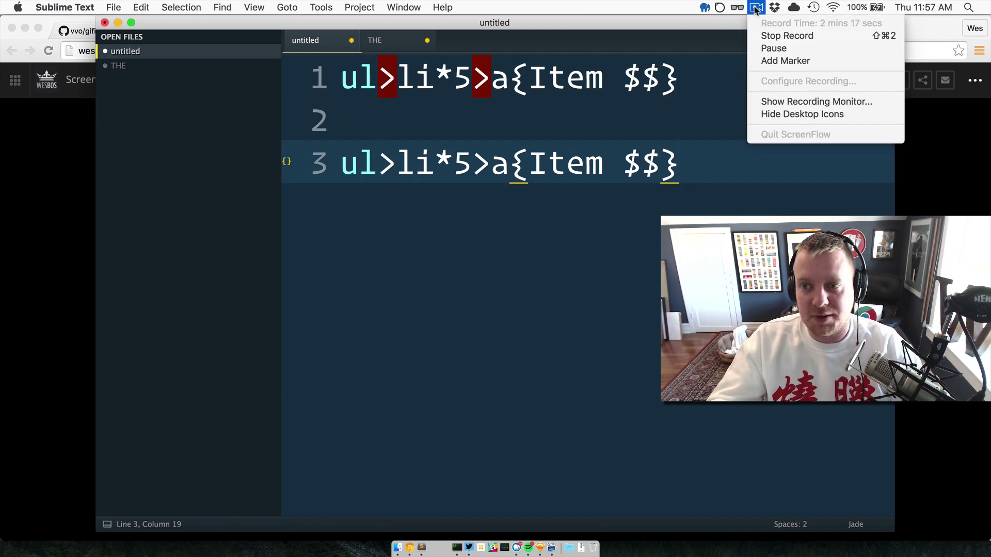
{"action": "left_click", "coordinate": [755, 8]}
{"action": "left_click", "coordinate": [755, 8]}
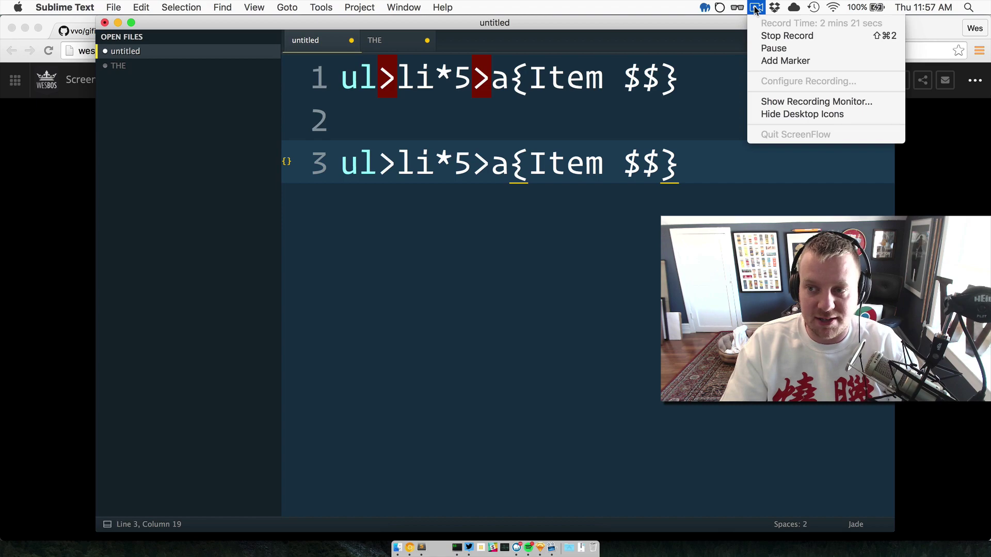
{"action": "left_click", "coordinate": [755, 8]}
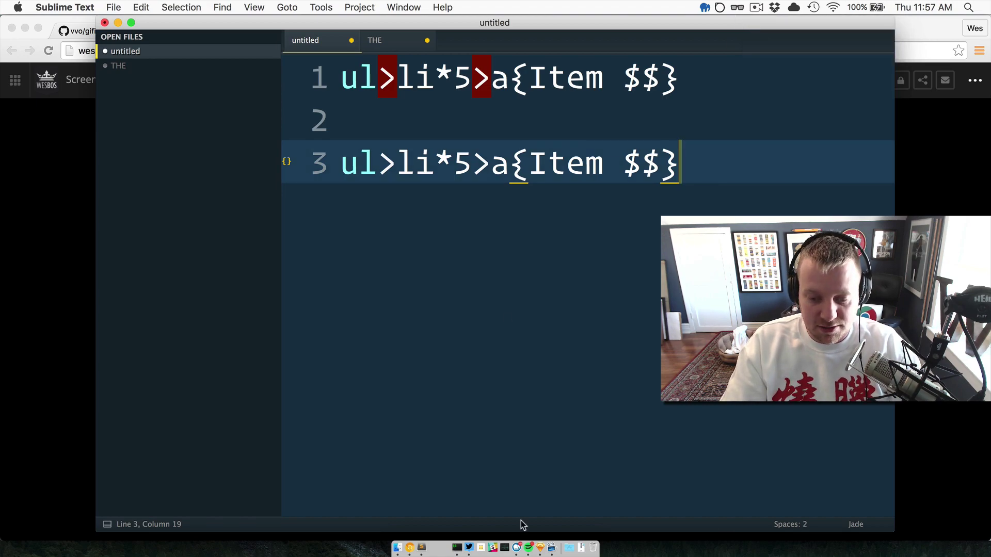
{"action": "left_click", "coordinate": [551, 548]}
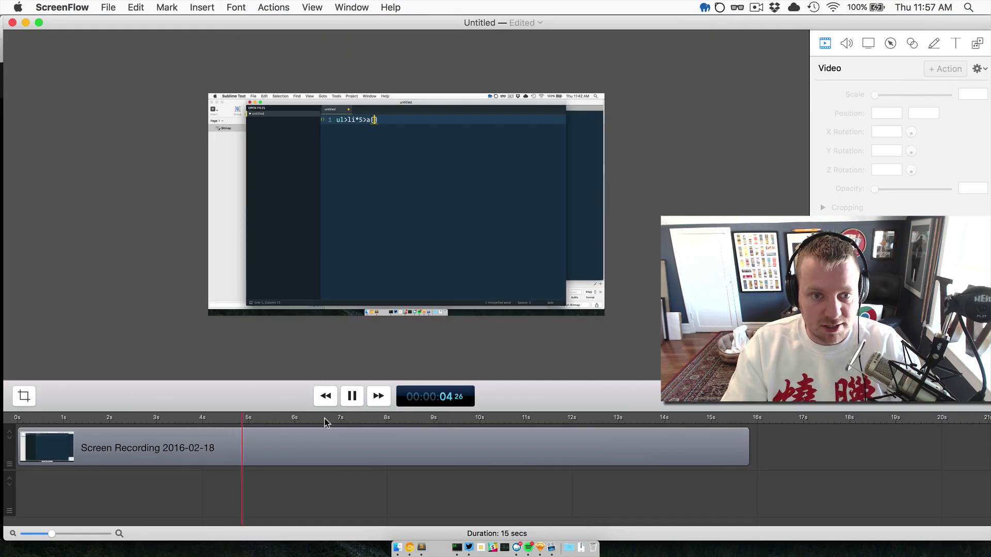
{"action": "left_click_drag", "start_coordinate": [250, 416], "coordinate": [40, 416]}
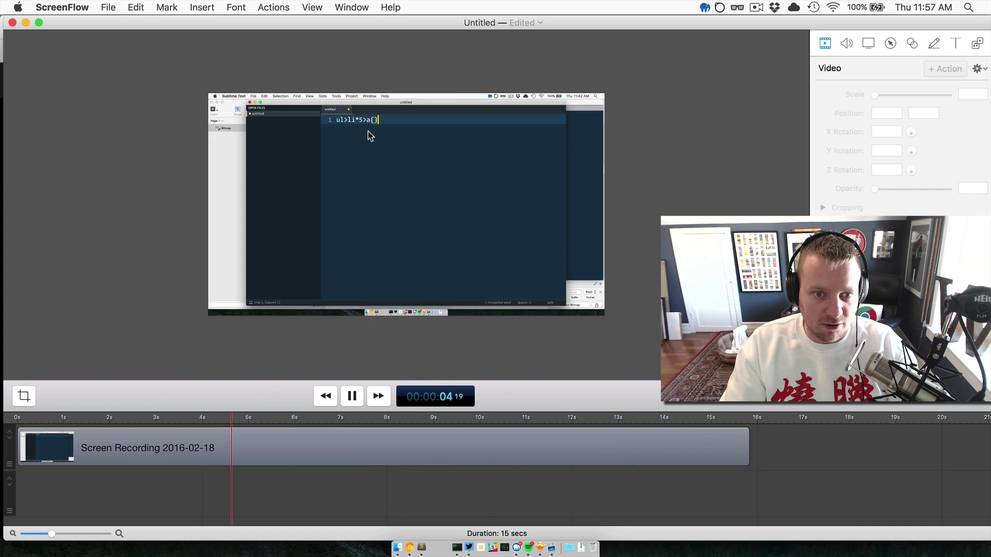
{"action": "key", "text": "space"}
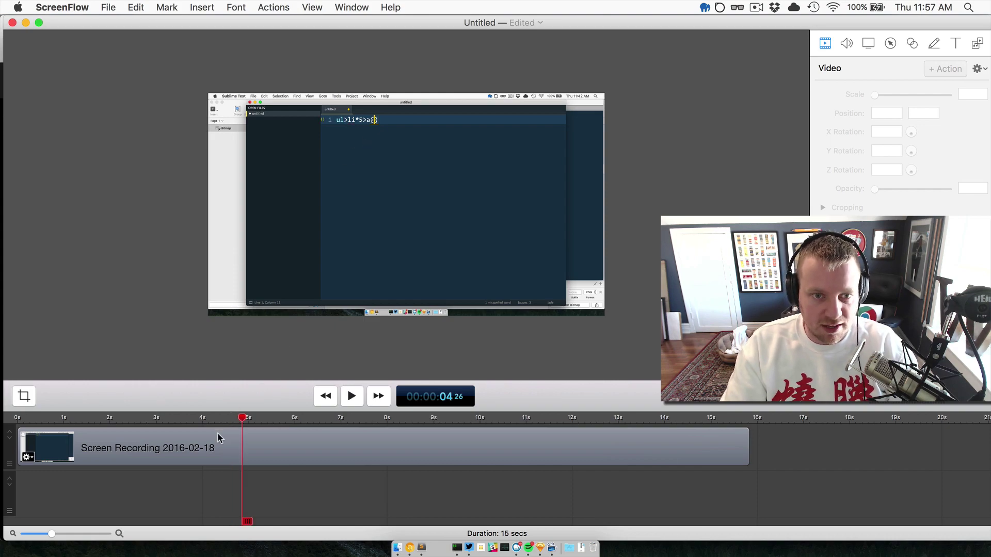
{"action": "key", "text": "space"}
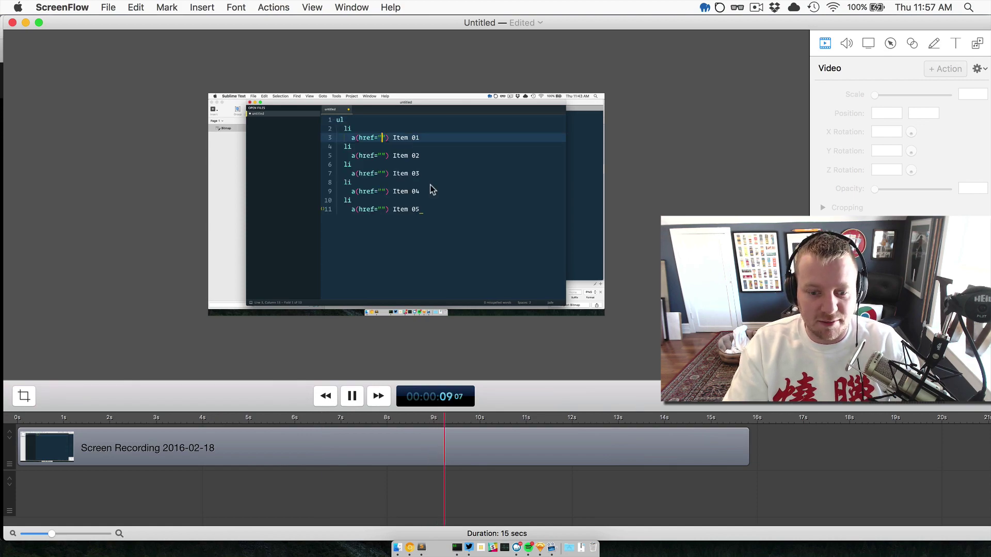
{"action": "key", "text": "space"}
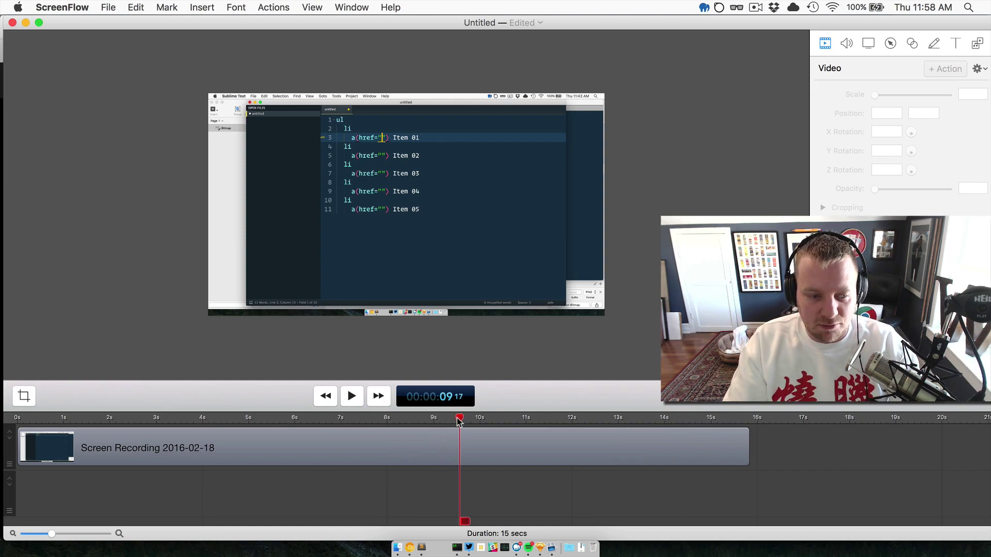
{"action": "left_click_drag", "start_coordinate": [458, 422], "coordinate": [19, 426]}
{"action": "key", "text": "space"}
{"action": "key", "text": "space"}
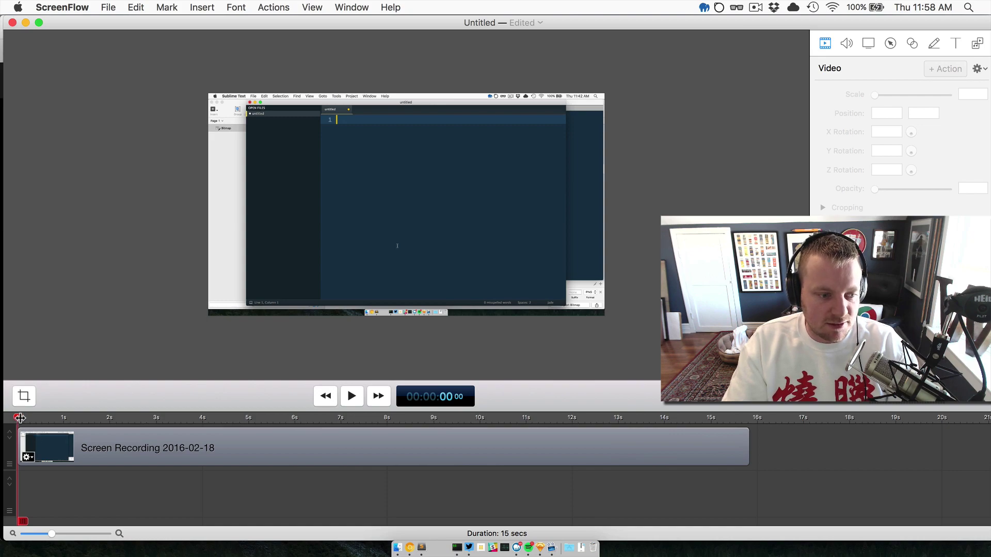
Zoom the timeline, select the recording clip, and pause playback near 4.6 seconds at a{}.
{"action": "key", "text": "super+equal"}
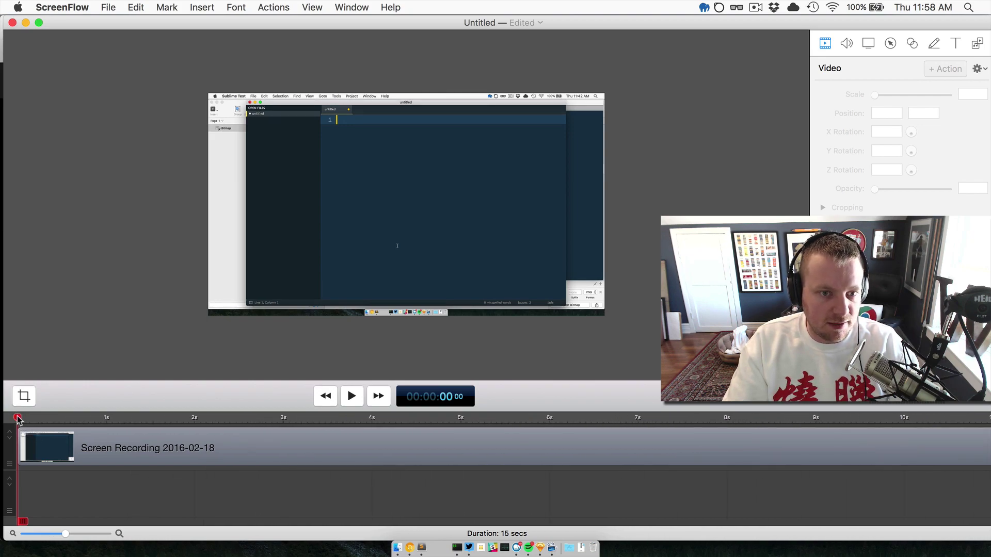
{"action": "left_click_drag", "start_coordinate": [18, 419], "coordinate": [25, 419]}
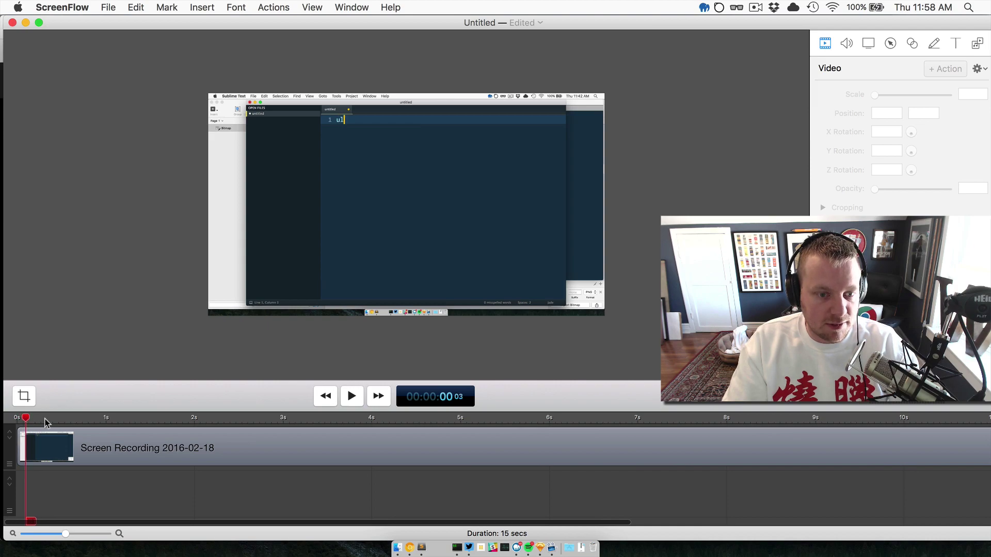
{"action": "left_click", "coordinate": [91, 440]}
{"action": "left_click_drag", "start_coordinate": [91, 441], "coordinate": [58, 456]}
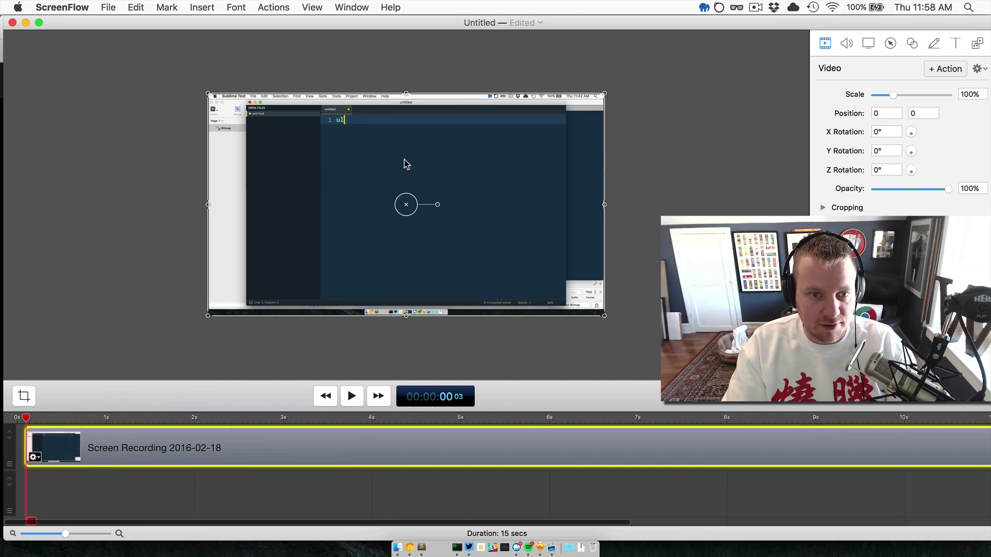
{"action": "key", "text": "space"}
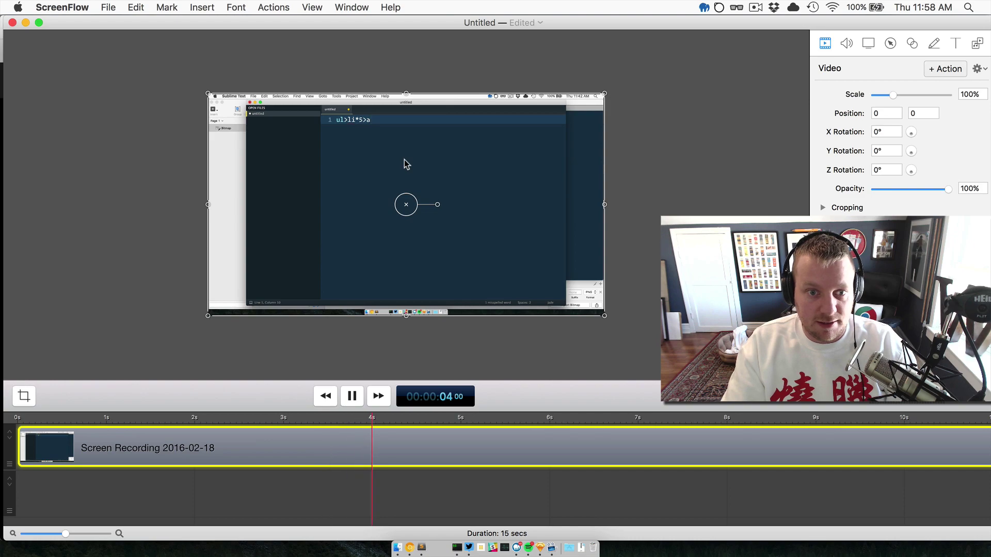
{"action": "key", "text": "space"}
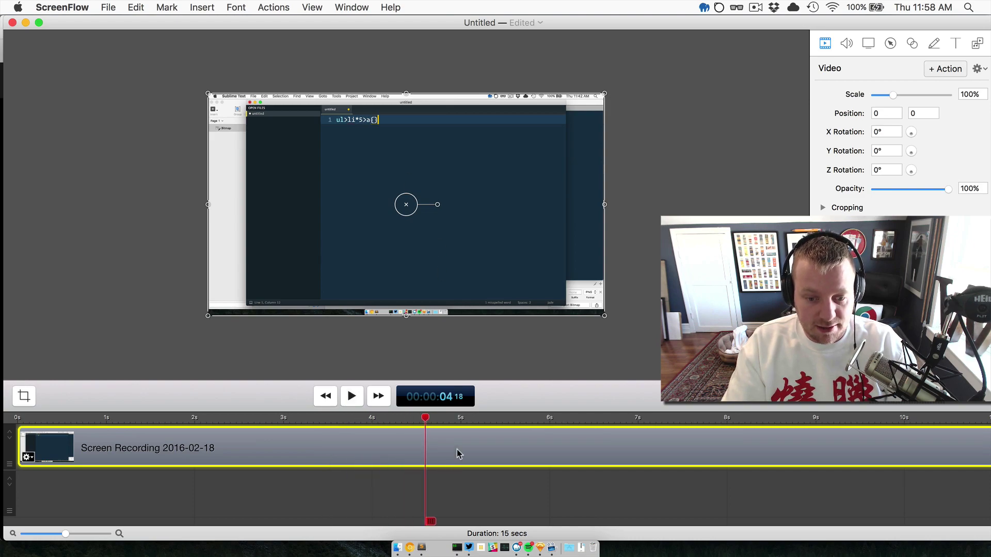
Split the clip at the playhead and delete the gap between the two pieces.
{"action": "right_click", "coordinate": [451, 448]}
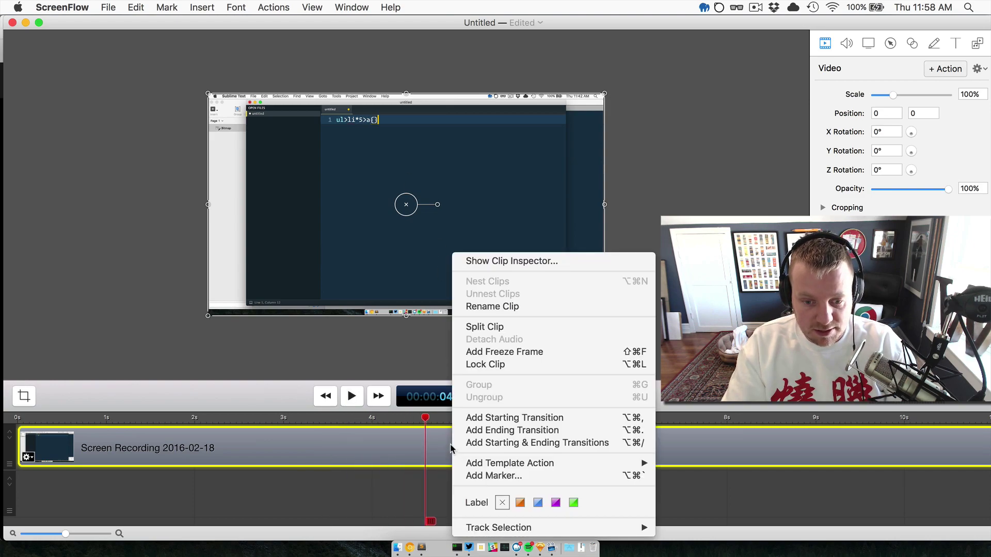
{"action": "left_click", "coordinate": [497, 329]}
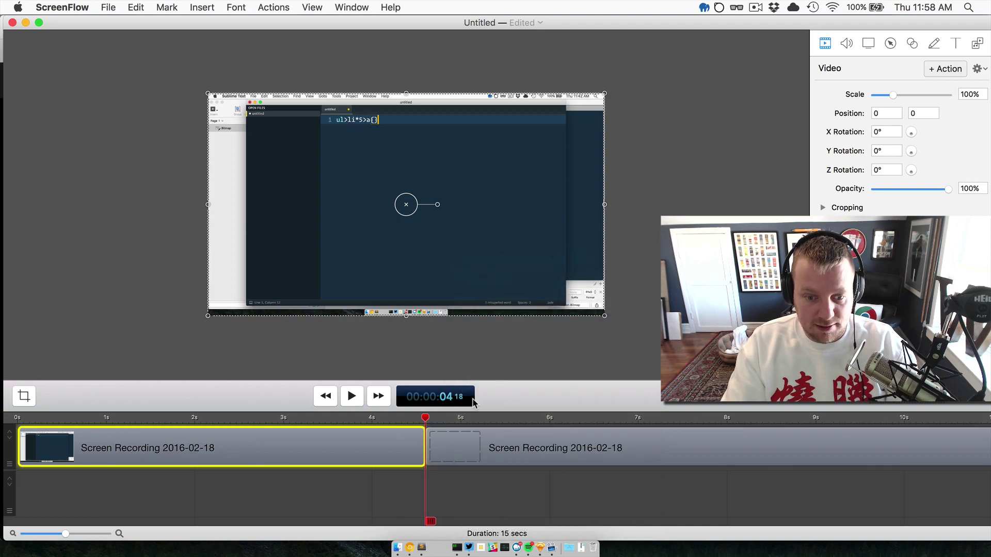
{"action": "key", "text": "space"}
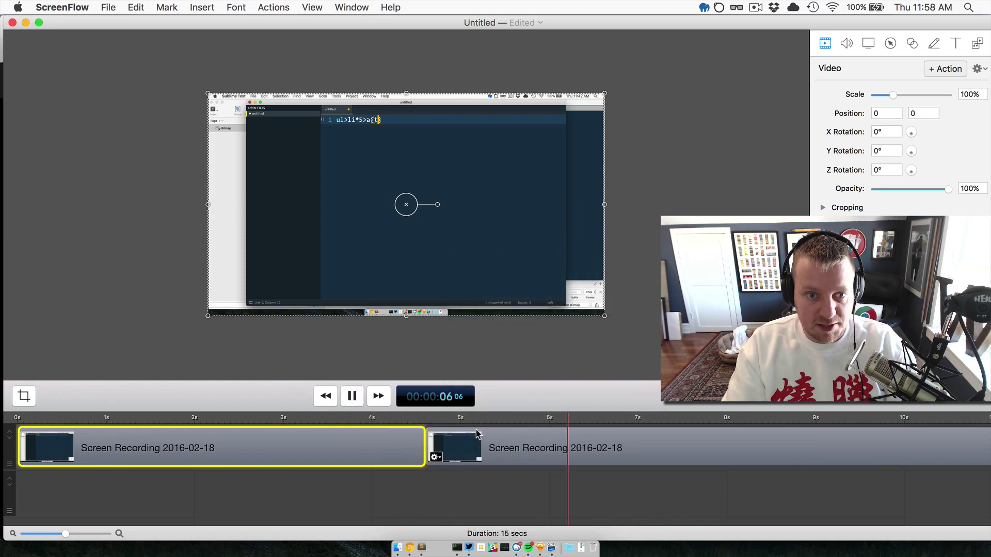
{"action": "key", "text": "space"}
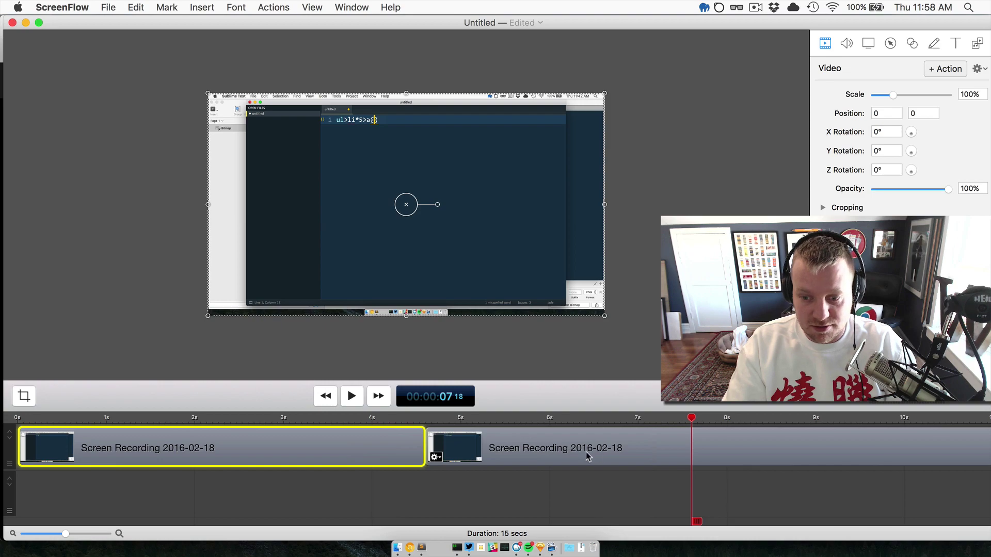
{"action": "left_click", "coordinate": [586, 457]}
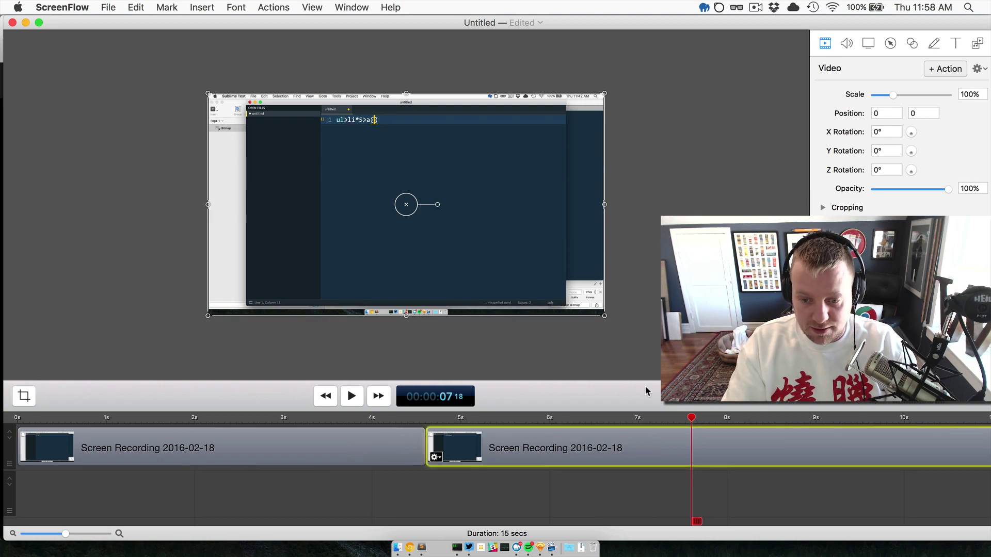
{"action": "left_click_drag", "start_coordinate": [613, 448], "coordinate": [773, 443]}
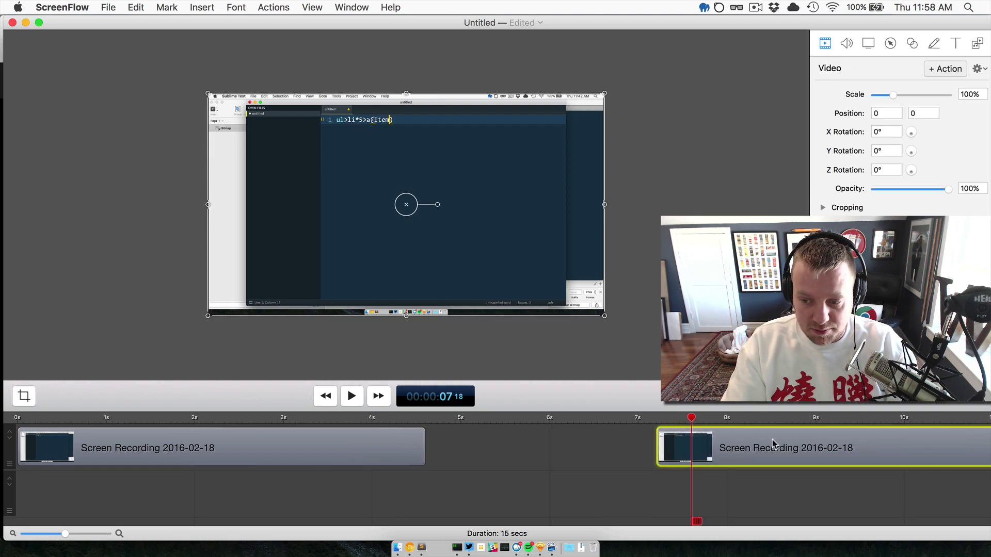
{"action": "left_click", "coordinate": [564, 445]}
{"action": "key", "text": "Delete"}
Trim the second clip's end where the code has expanded, leaving 6 seconds.
{"action": "left_click", "coordinate": [403, 418]}
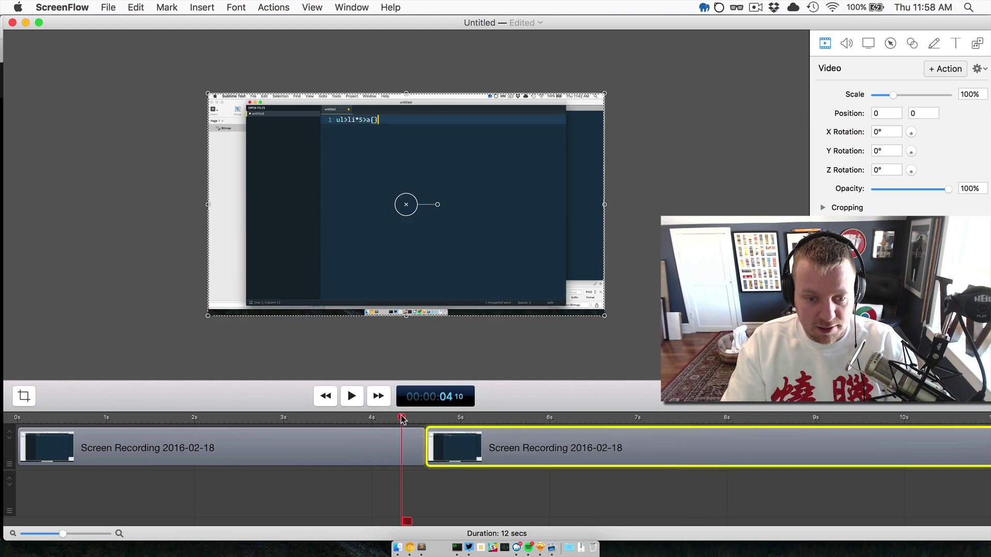
{"action": "key", "text": "space"}
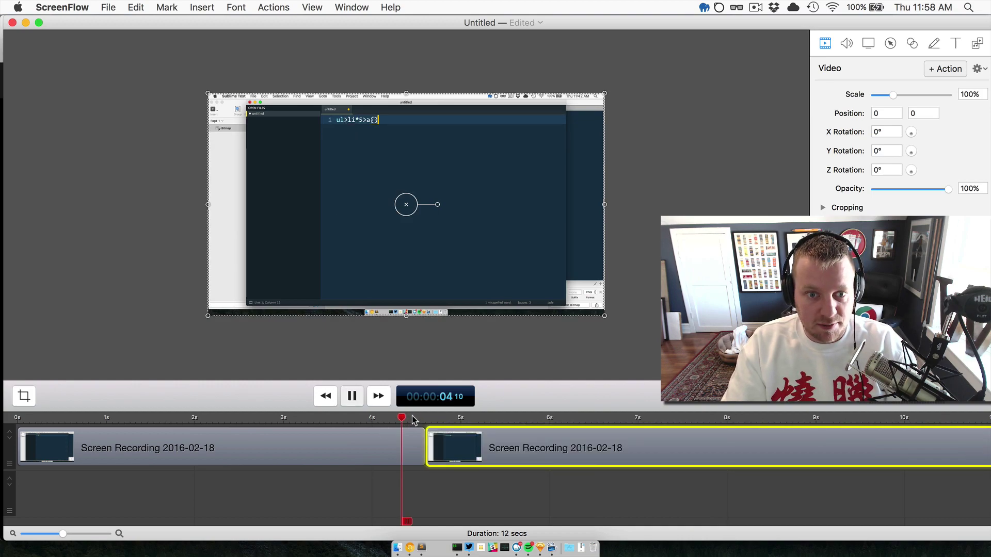
{"action": "left_click", "coordinate": [608, 419]}
{"action": "left_click_drag", "start_coordinate": [593, 424], "coordinate": [614, 428]}
{"action": "key", "text": "]"}
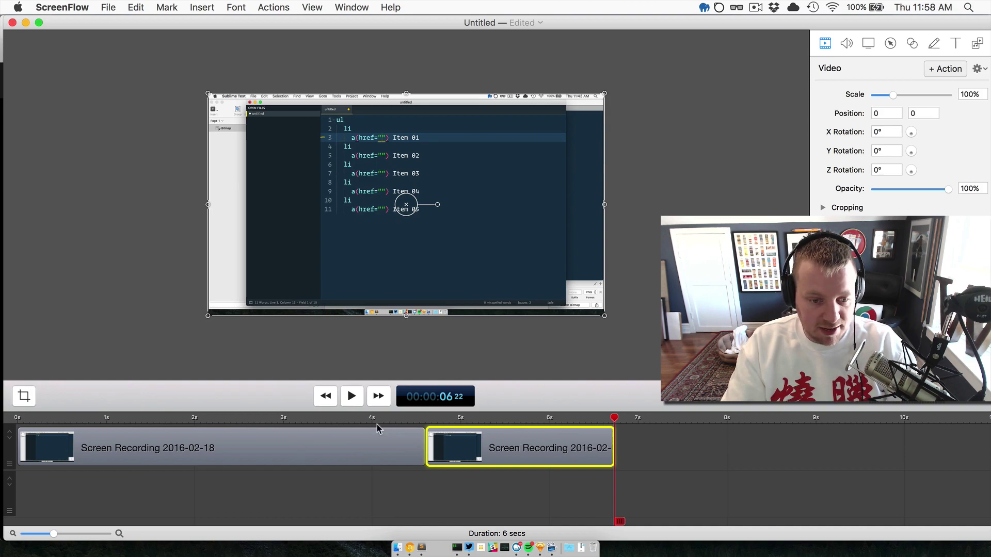
{"action": "left_click_drag", "start_coordinate": [614, 422], "coordinate": [8, 430]}
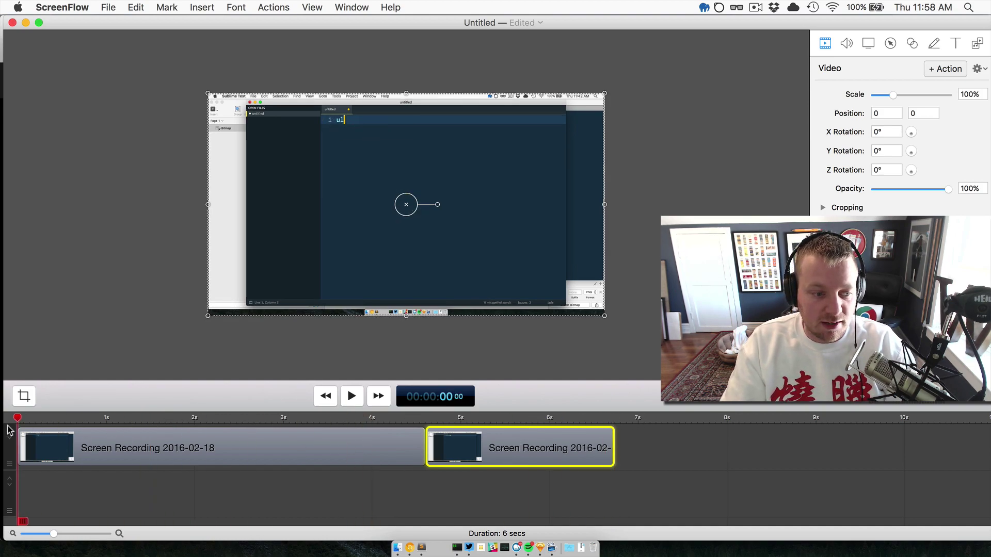
{"action": "key", "text": "space"}
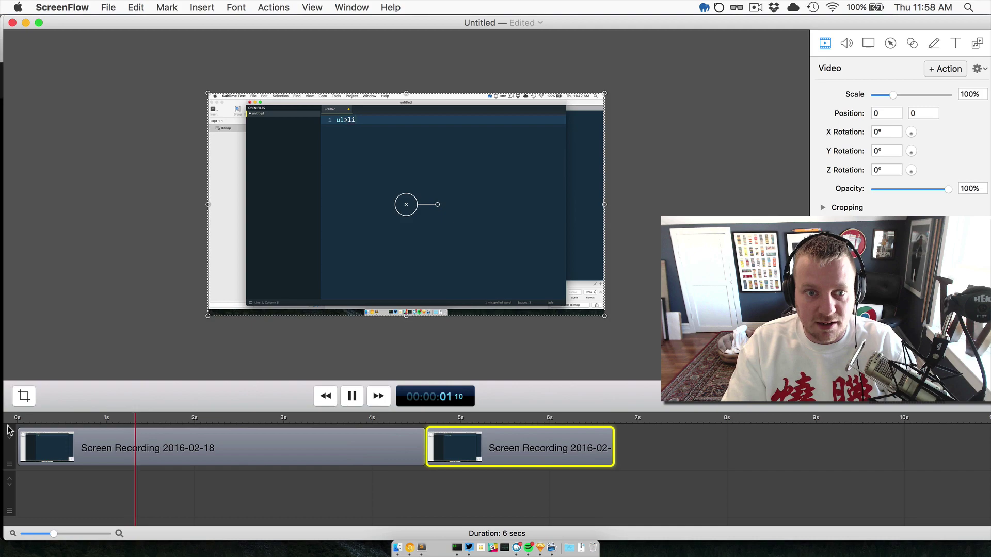
{"action": "key", "text": "space"}
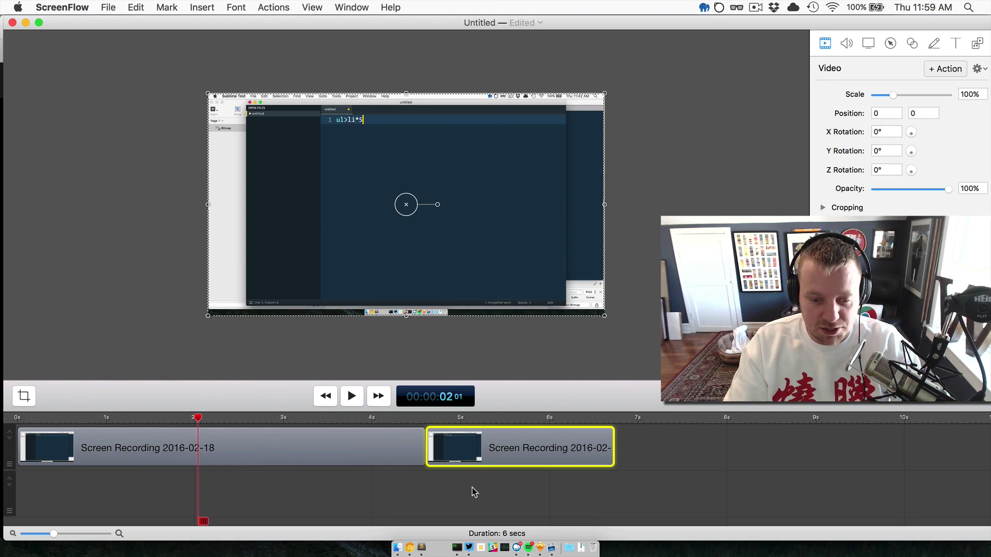
{"action": "left_click", "coordinate": [473, 489]}
{"action": "left_click", "coordinate": [365, 443]}
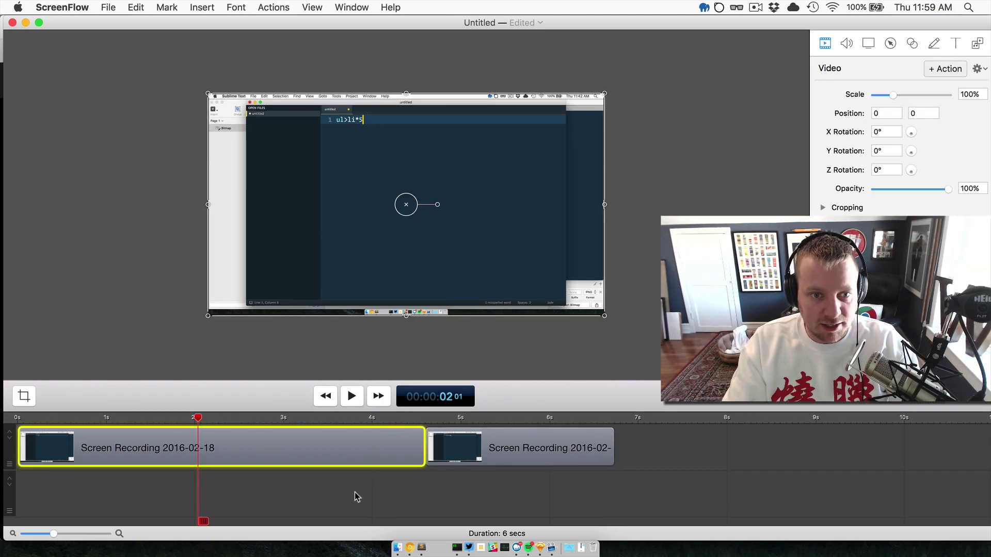
{"action": "left_click_drag", "start_coordinate": [192, 418], "coordinate": [56, 418]}
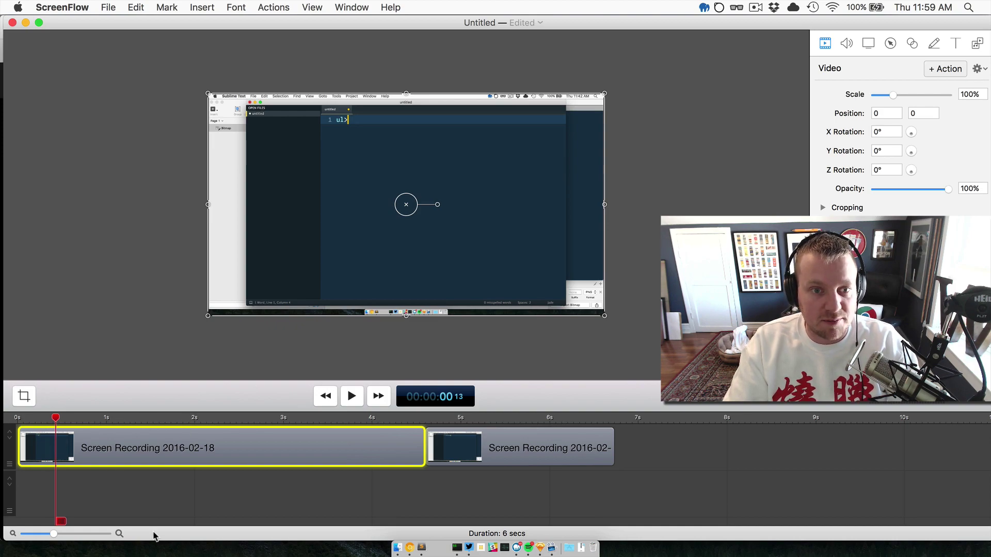
{"action": "left_click", "coordinate": [142, 419]}
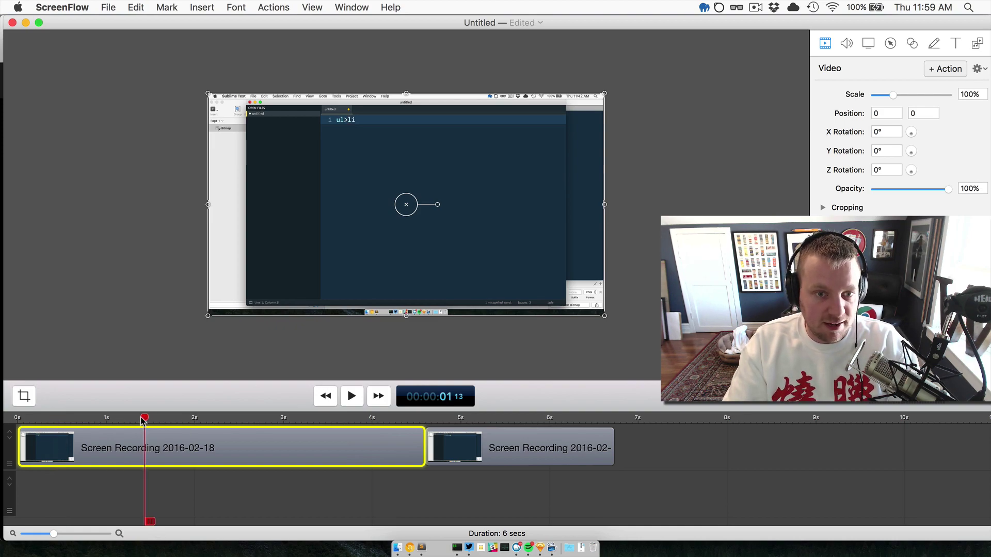
{"action": "left_click_drag", "start_coordinate": [109, 422], "coordinate": [92, 424]}
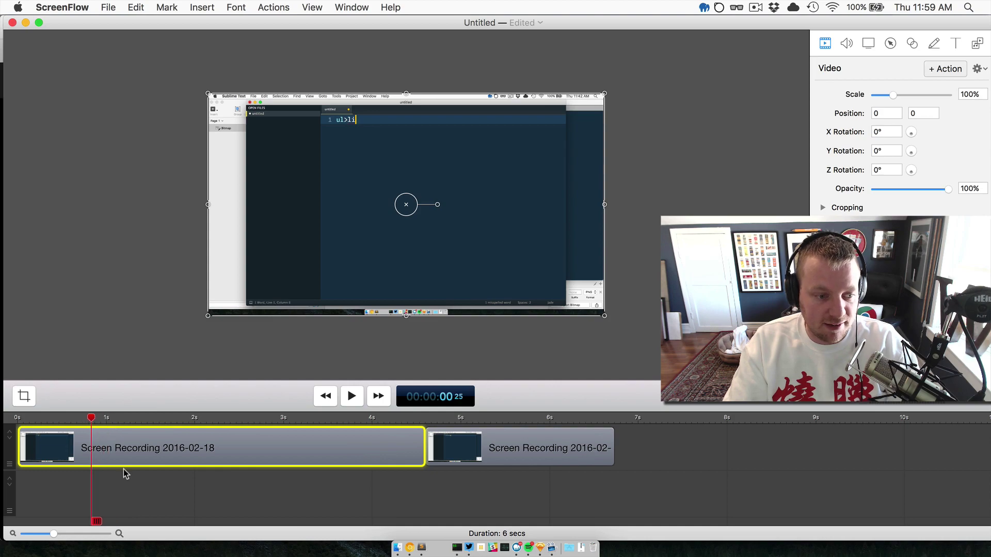
Split the first clip at the playhead and again at about 3.3 seconds.
{"action": "right_click", "coordinate": [119, 445]}
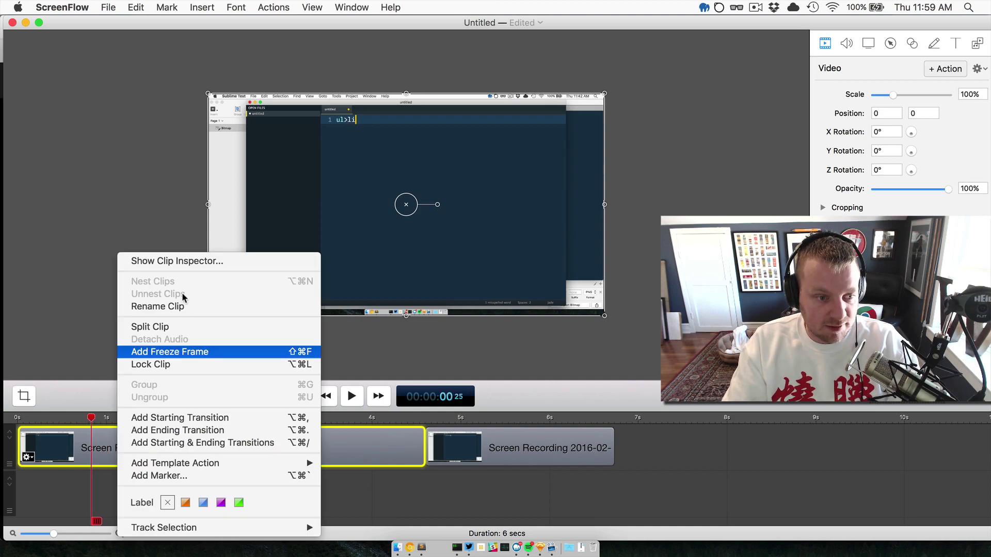
{"action": "left_click", "coordinate": [166, 328]}
{"action": "key", "text": "space"}
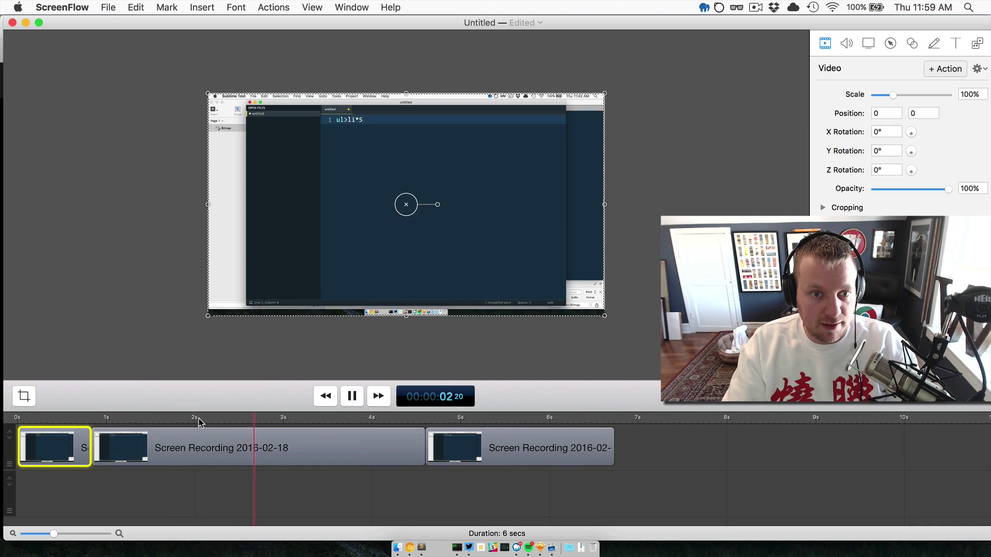
{"action": "key", "text": "space"}
{"action": "right_click", "coordinate": [296, 449]}
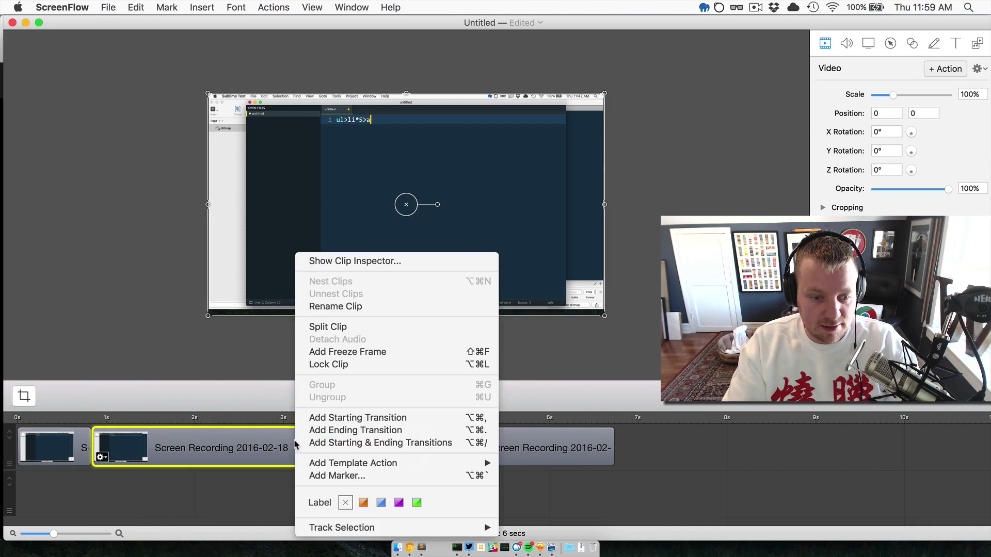
{"action": "left_click", "coordinate": [341, 329]}
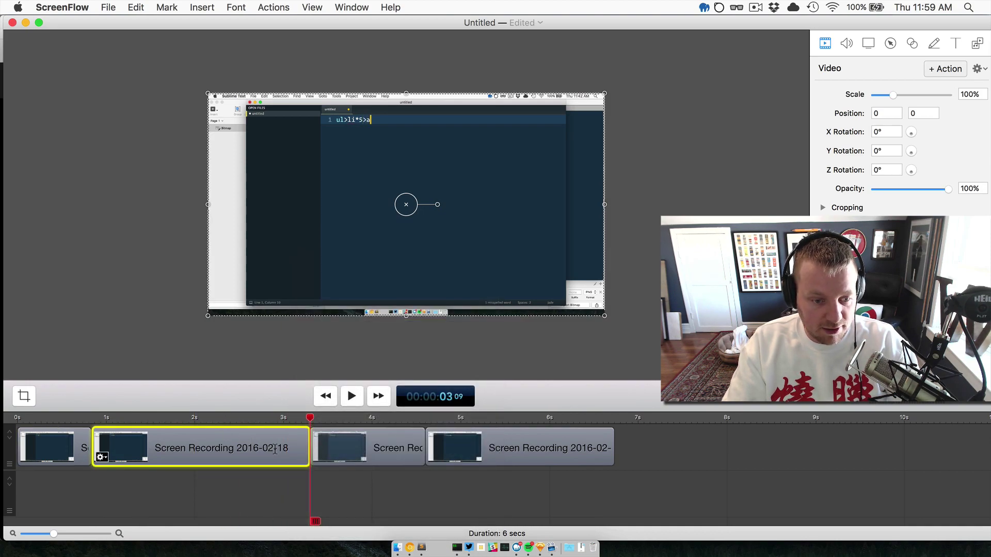
Speed the middle piece up to 224% and slide the following clips left to close the gap.
{"action": "double_click", "coordinate": [301, 440]}
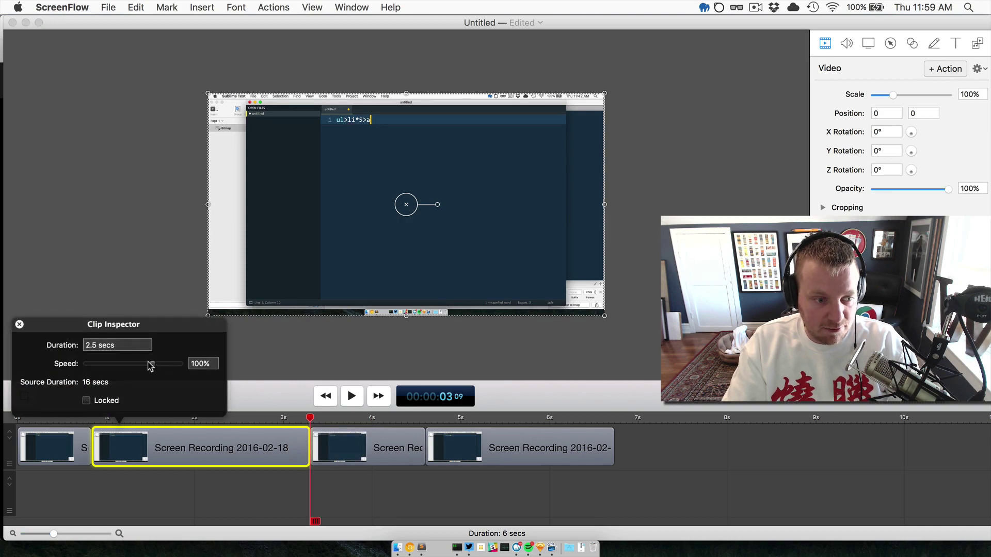
{"action": "left_click_drag", "start_coordinate": [150, 365], "coordinate": [116, 367]}
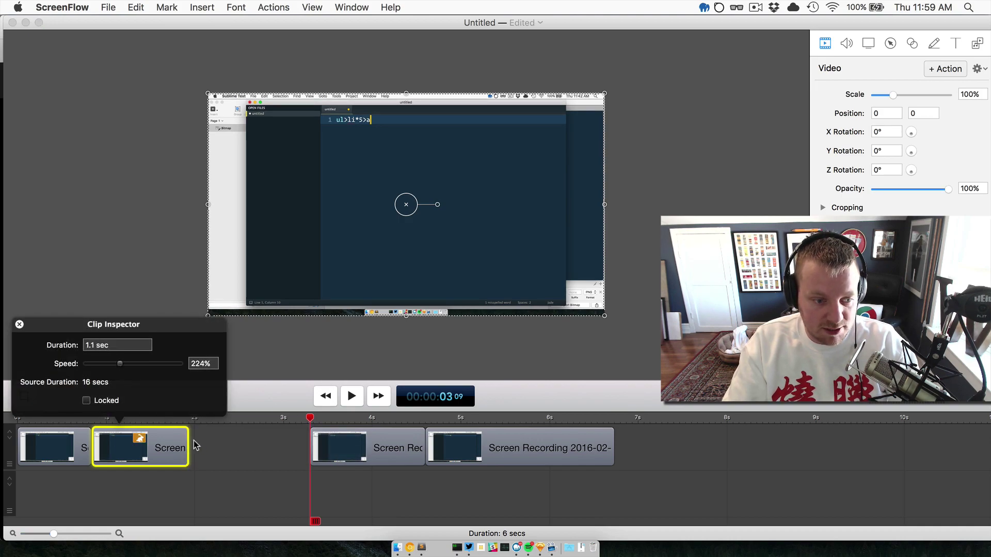
{"action": "left_click", "coordinate": [379, 450]}
{"action": "left_click", "coordinate": [515, 449], "text": "shift"}
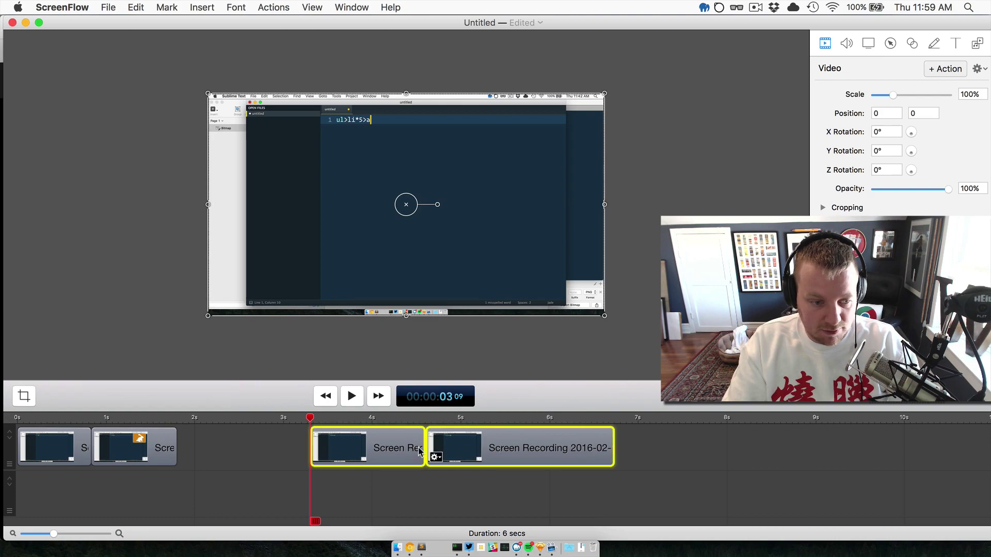
{"action": "left_click_drag", "start_coordinate": [483, 446], "coordinate": [350, 454]}
{"action": "left_click", "coordinate": [25, 413]}
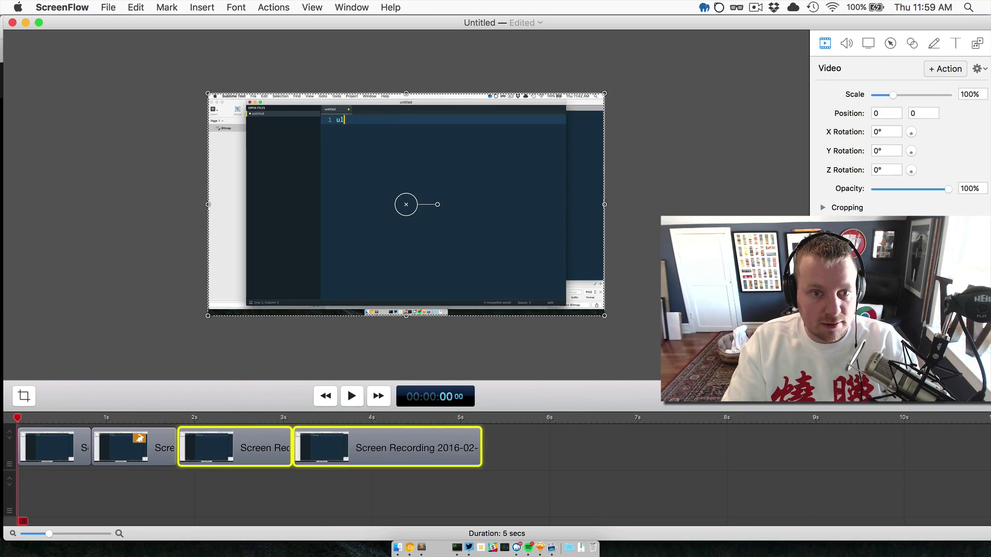
{"action": "key", "text": "space"}
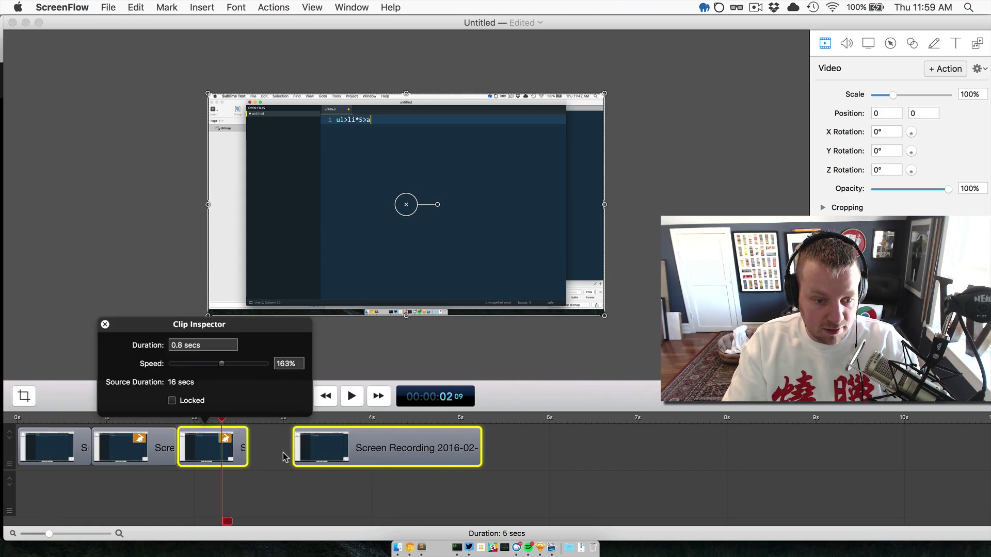
Butt the last clip against the previous one and speed it up to 149%.
{"action": "left_click", "coordinate": [283, 457]}
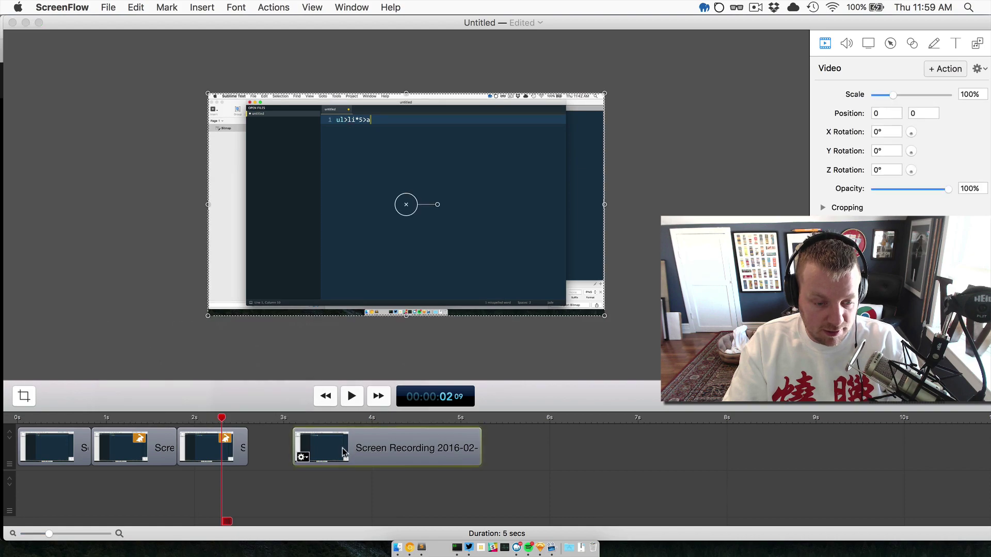
{"action": "left_click_drag", "start_coordinate": [329, 453], "coordinate": [284, 453]}
{"action": "double_click", "coordinate": [369, 437]}
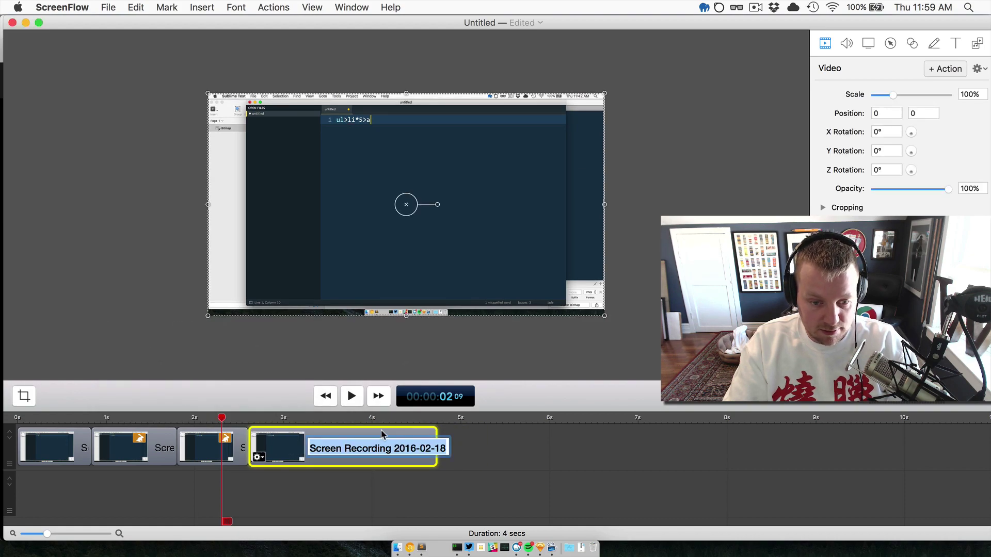
{"action": "double_click", "coordinate": [381, 434]}
{"action": "left_click_drag", "start_coordinate": [311, 368], "coordinate": [291, 366]}
{"action": "left_click", "coordinate": [382, 443]}
Replay the 3-second sped-up sequence from the start, then bring up the export settings.
{"action": "left_click", "coordinate": [18, 418]}
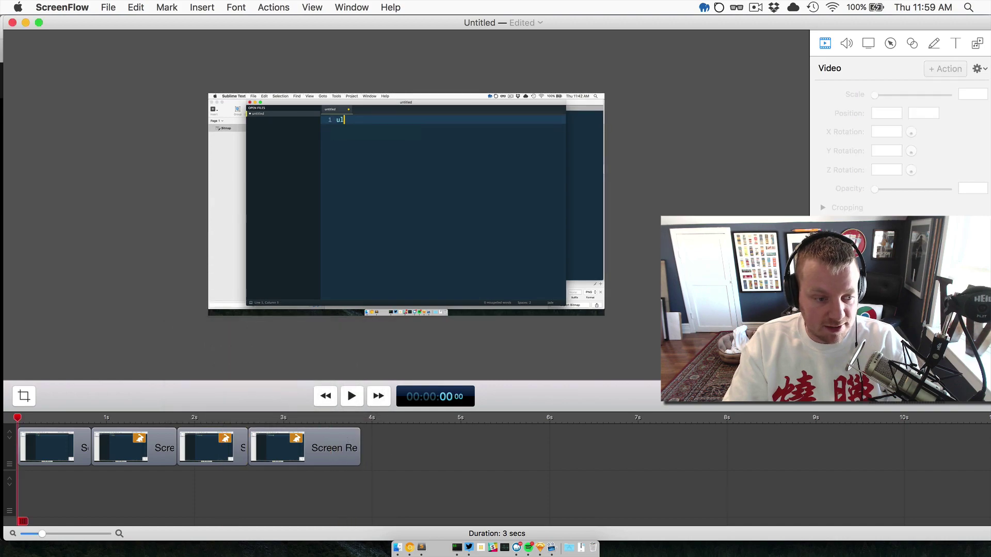
{"action": "key", "text": "space"}
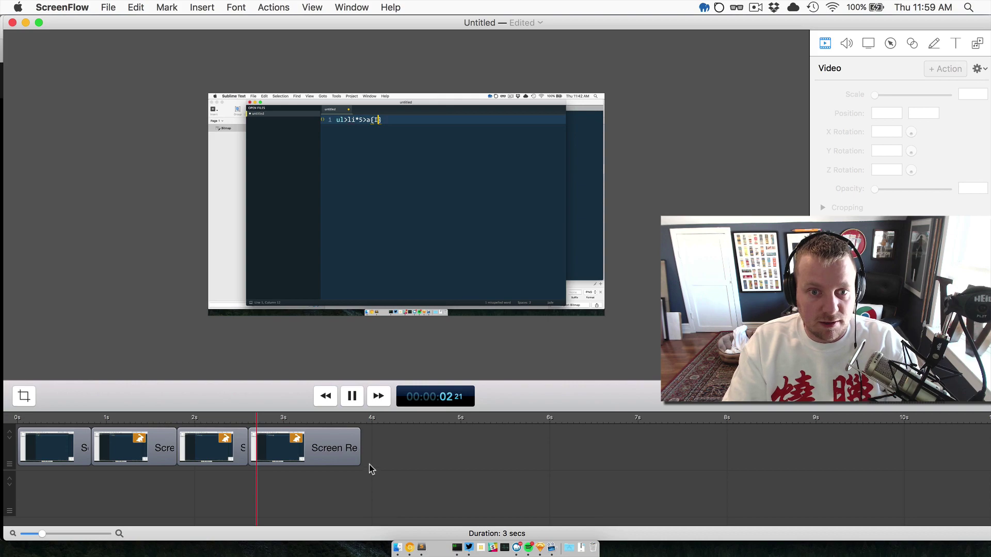
{"action": "key", "text": "space"}
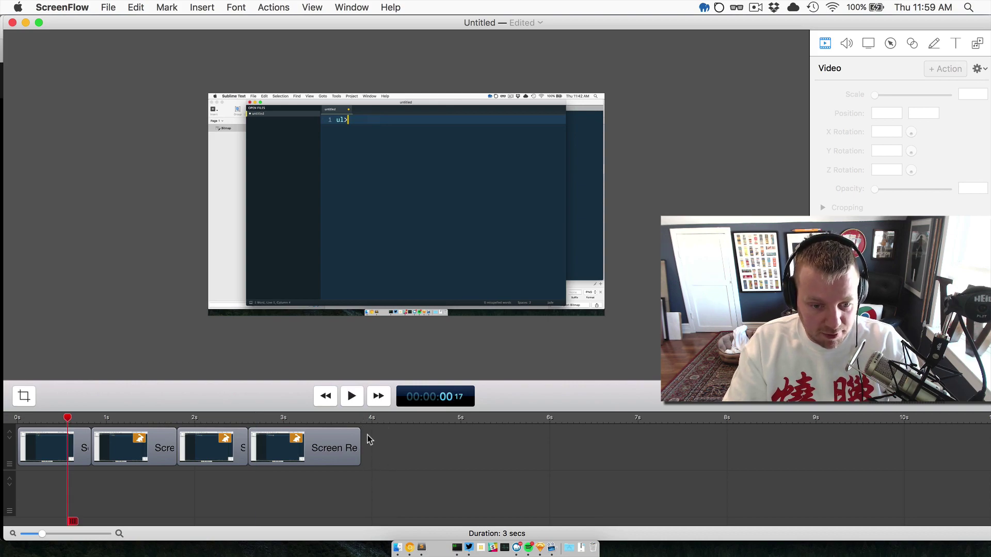
{"action": "key", "text": "super+e"}
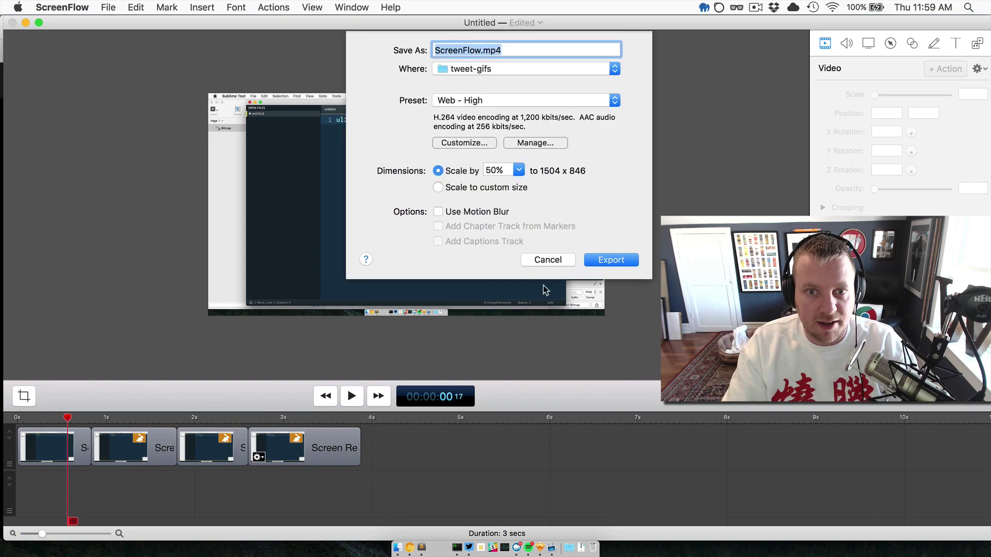
Cancel export and crop the canvas to the Sublime code editor's text area.
{"action": "left_click", "coordinate": [547, 260]}
{"action": "left_click", "coordinate": [23, 396]}
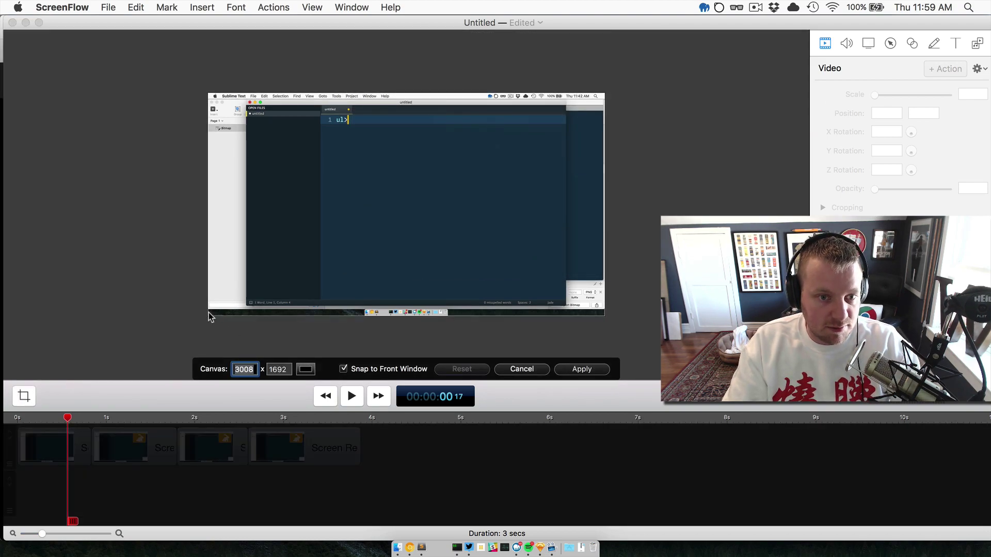
{"action": "left_click_drag", "start_coordinate": [210, 316], "coordinate": [223, 299]}
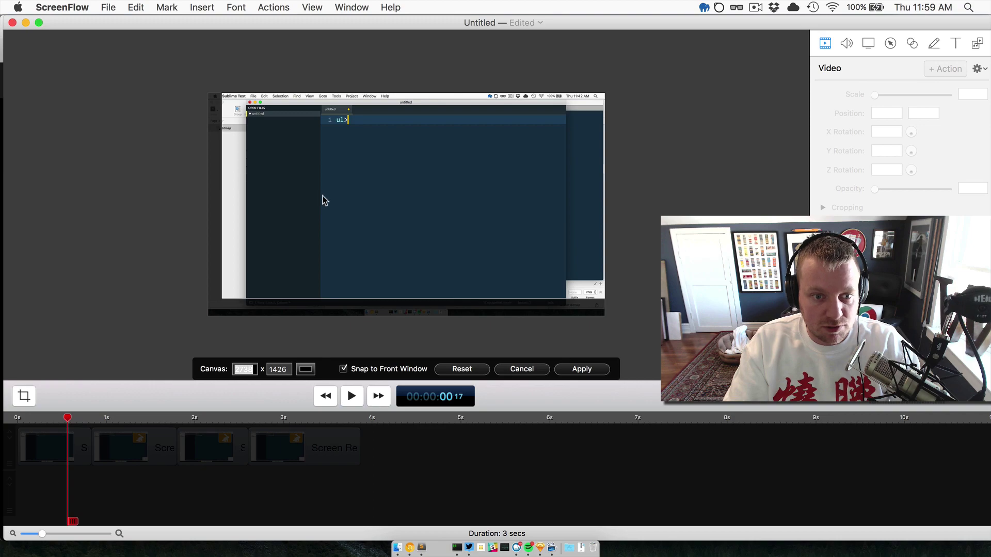
{"action": "left_click_drag", "start_coordinate": [322, 200], "coordinate": [325, 197]}
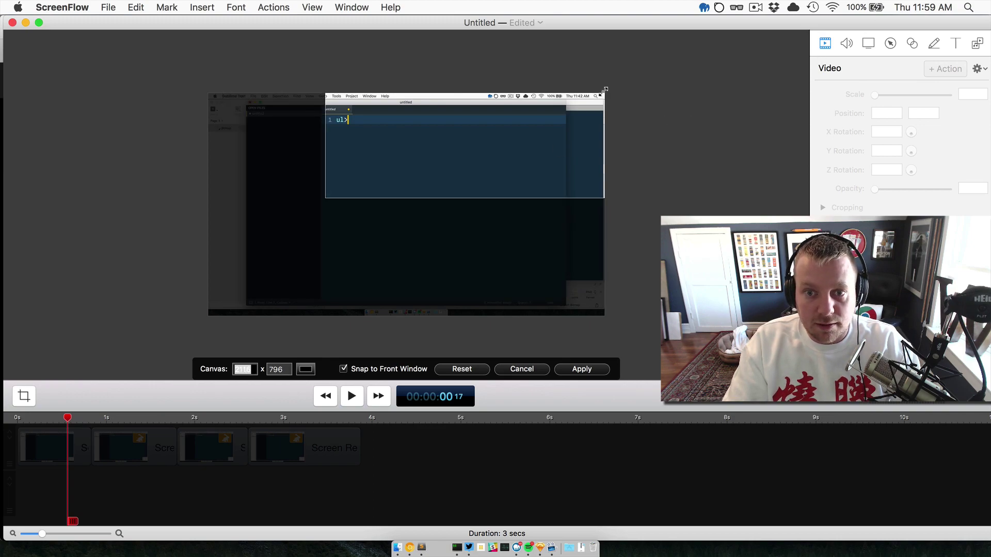
{"action": "left_click_drag", "start_coordinate": [604, 90], "coordinate": [454, 101]}
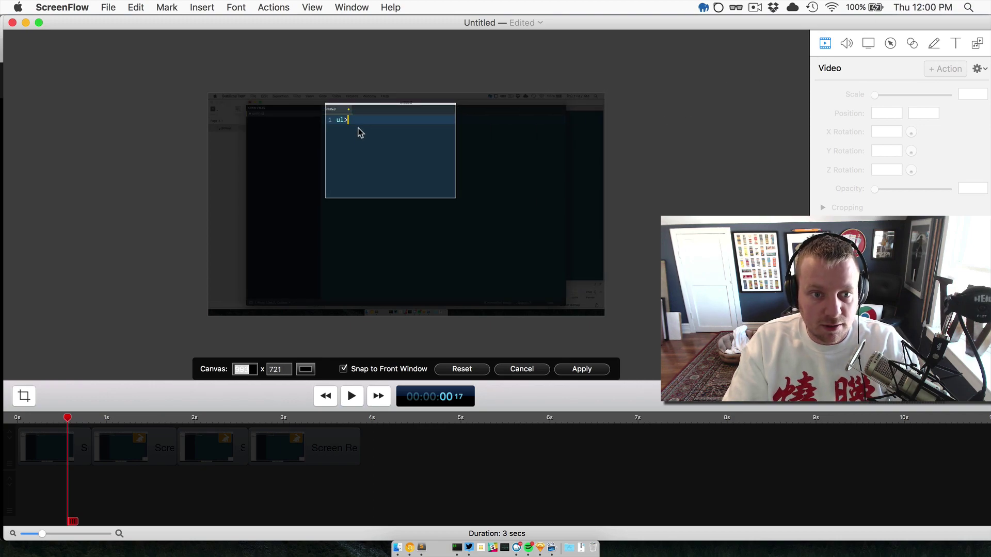
{"action": "left_click_drag", "start_coordinate": [323, 130], "coordinate": [320, 130]}
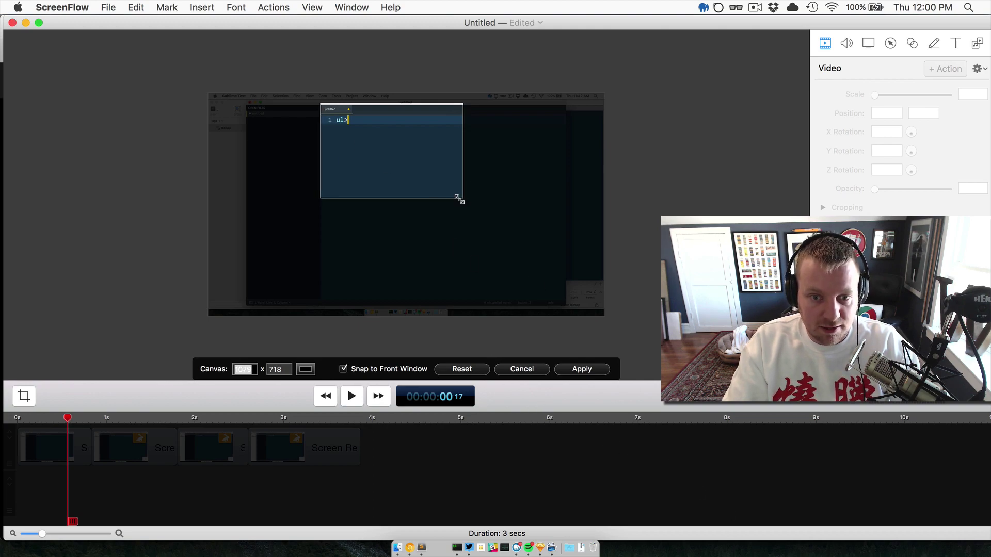
{"action": "left_click_drag", "start_coordinate": [458, 199], "coordinate": [474, 209]}
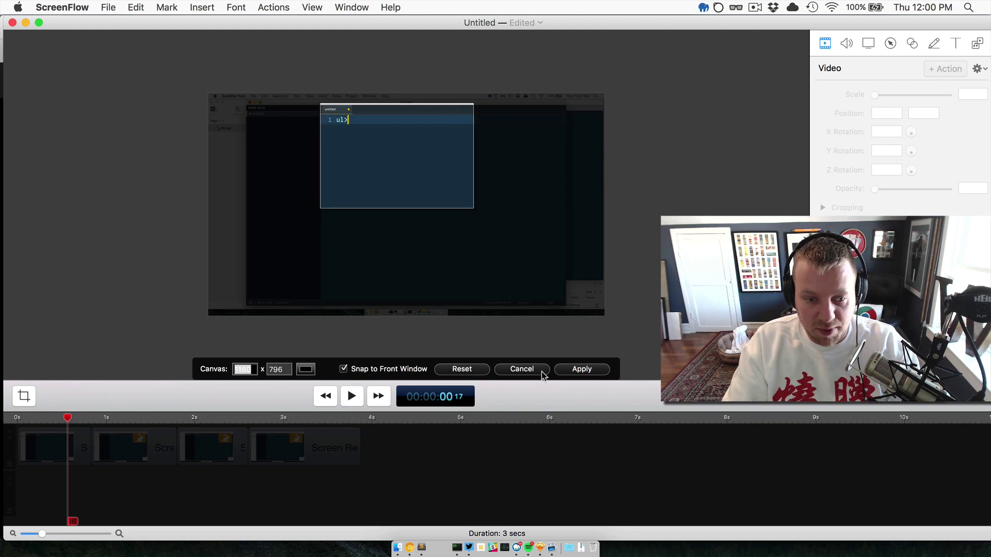
{"action": "left_click", "coordinate": [587, 367]}
Scrub to the expanded code and extend the crop down to include line 11.
{"action": "left_click_drag", "start_coordinate": [316, 416], "coordinate": [339, 417]}
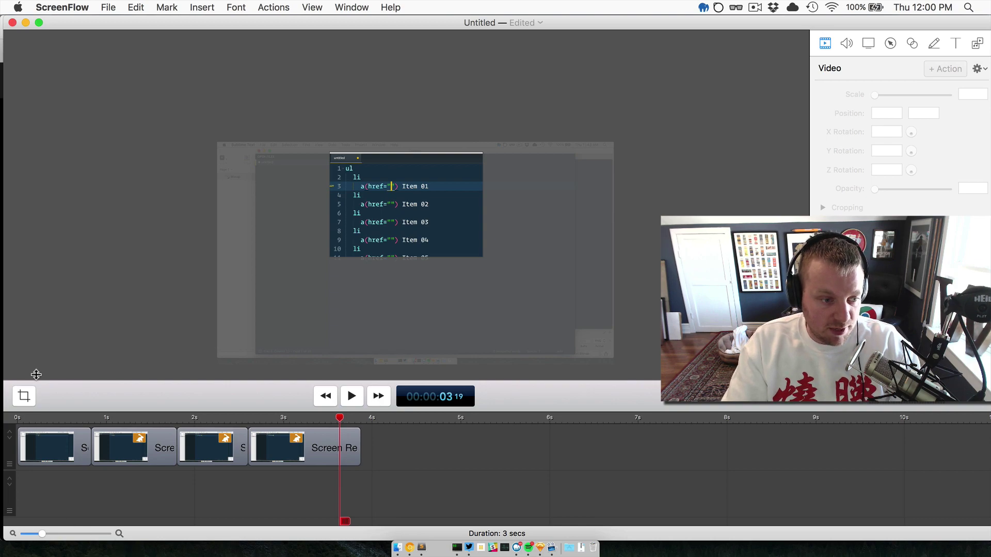
{"action": "left_click", "coordinate": [22, 402]}
{"action": "left_click_drag", "start_coordinate": [415, 211], "coordinate": [424, 229]}
{"action": "left_click", "coordinate": [574, 368]}
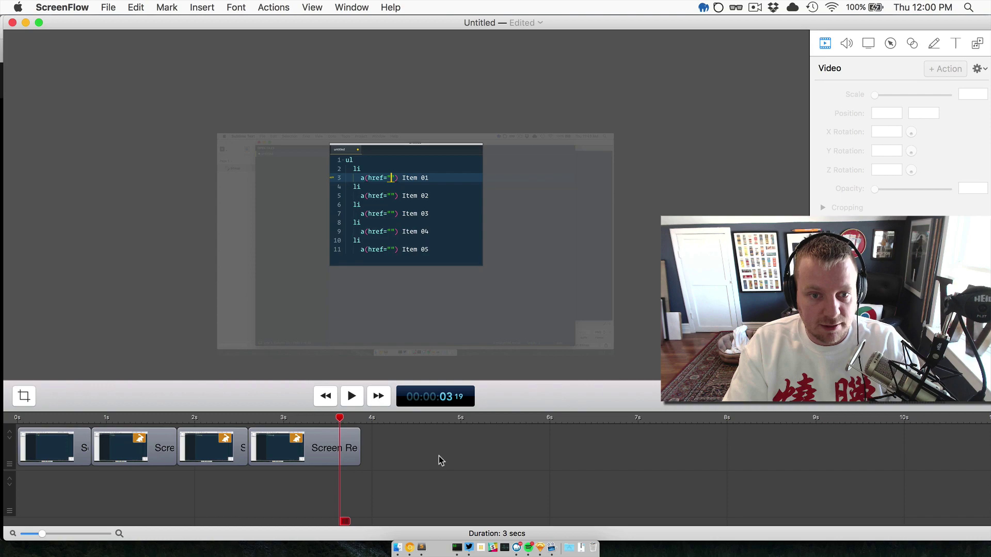
Export the clip as emmet-expansion.mp4 at 50% scale with Web - High, dismissing the disk warning.
{"action": "key", "text": "super+e"}
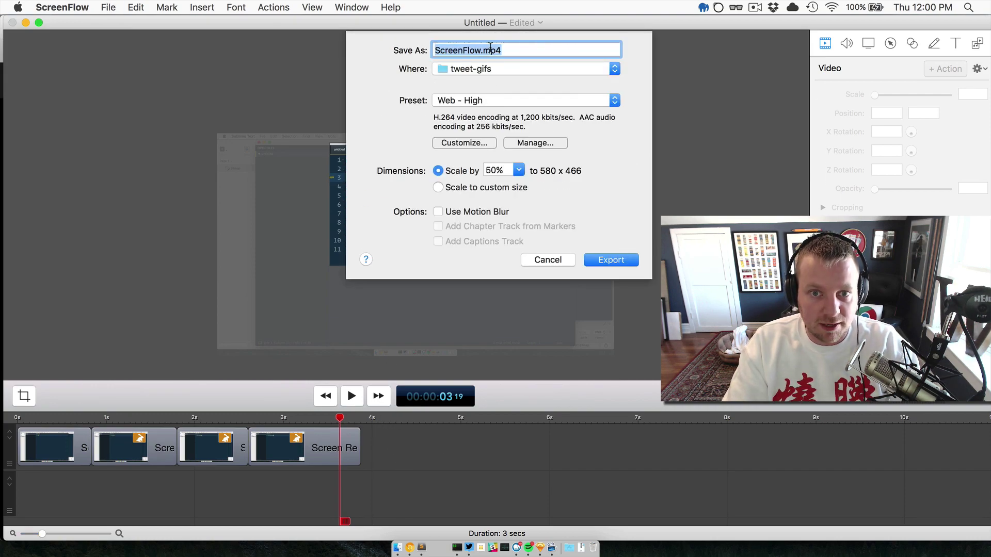
{"action": "type", "text": "emmet-expansion"}
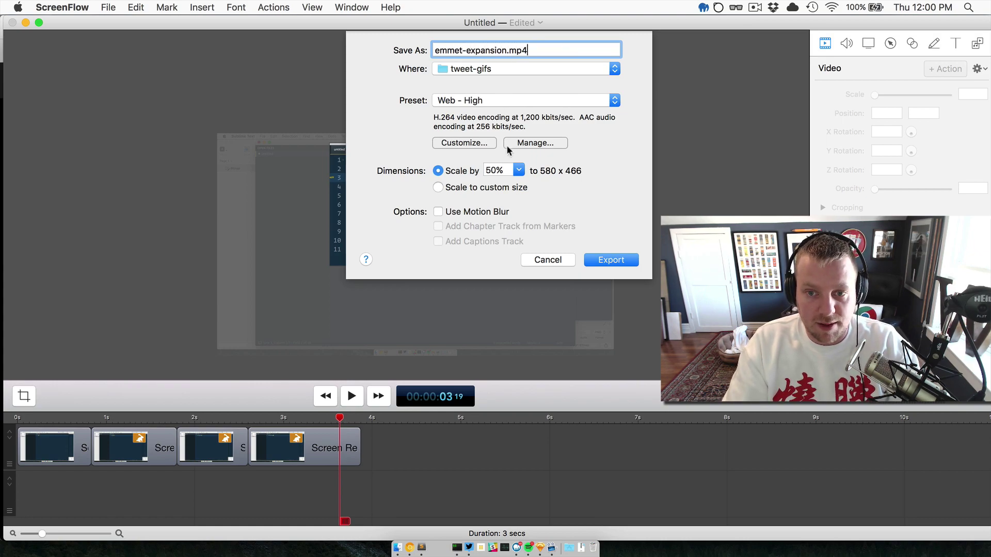
{"action": "left_click", "coordinate": [511, 175]}
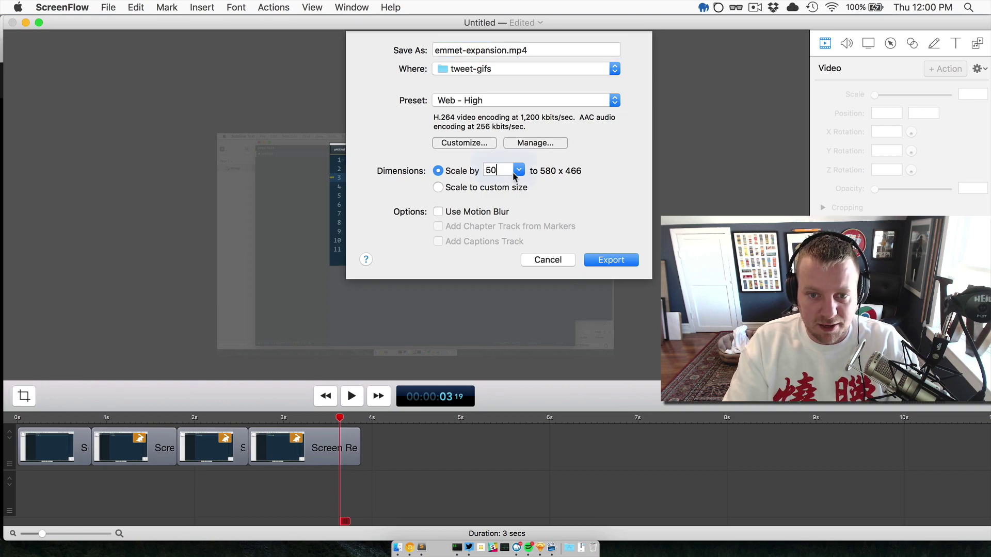
{"action": "left_click", "coordinate": [519, 172]}
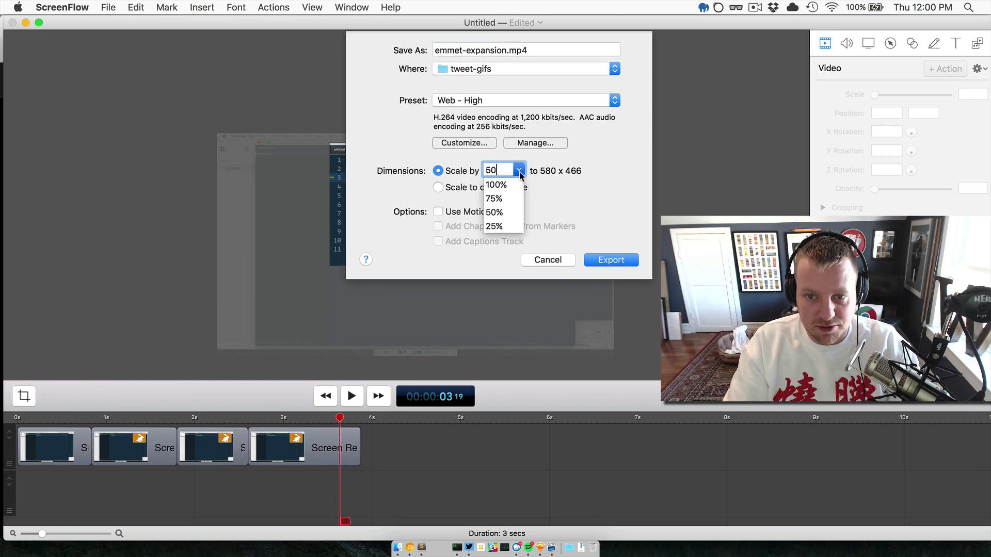
{"action": "left_click", "coordinate": [489, 218]}
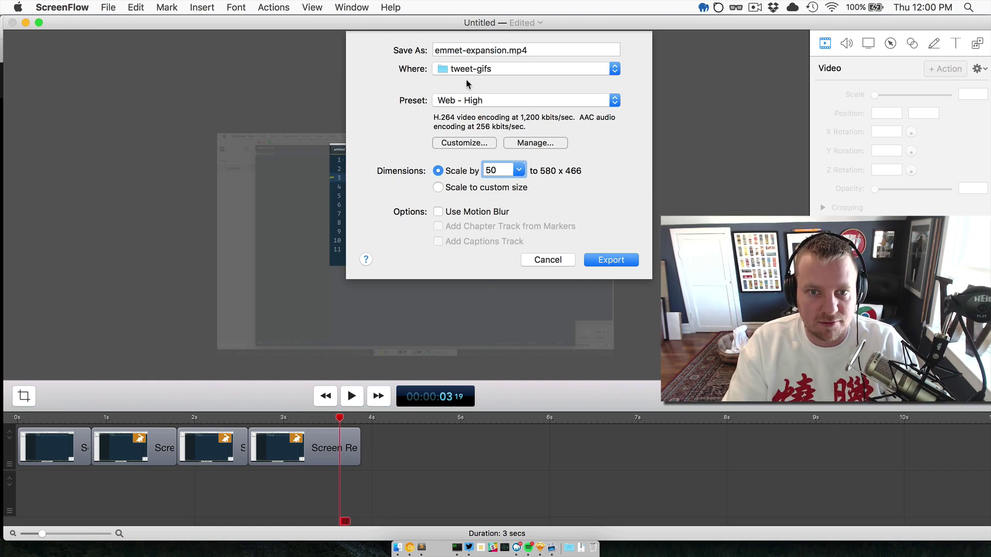
{"action": "left_click", "coordinate": [482, 100]}
{"action": "left_click", "coordinate": [475, 102]}
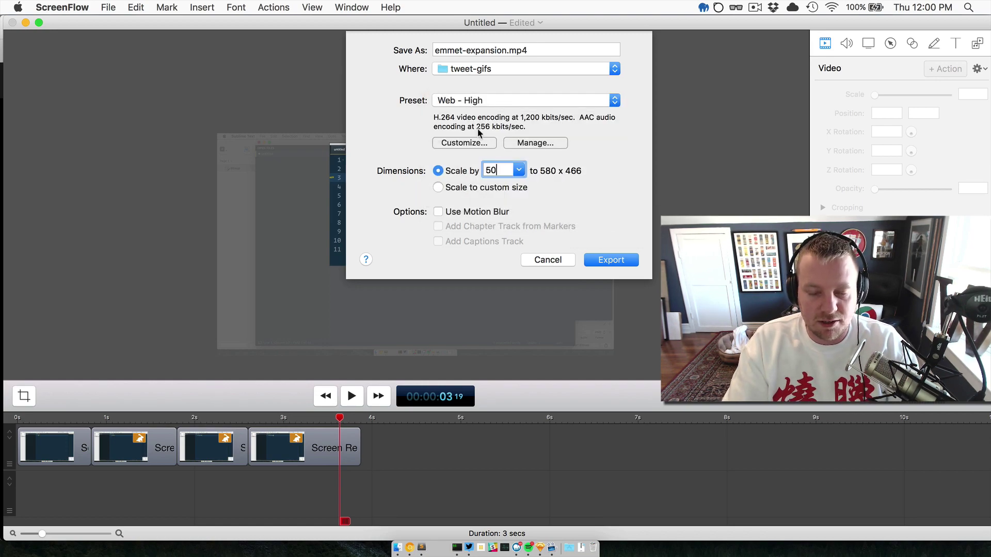
{"action": "left_click", "coordinate": [612, 261]}
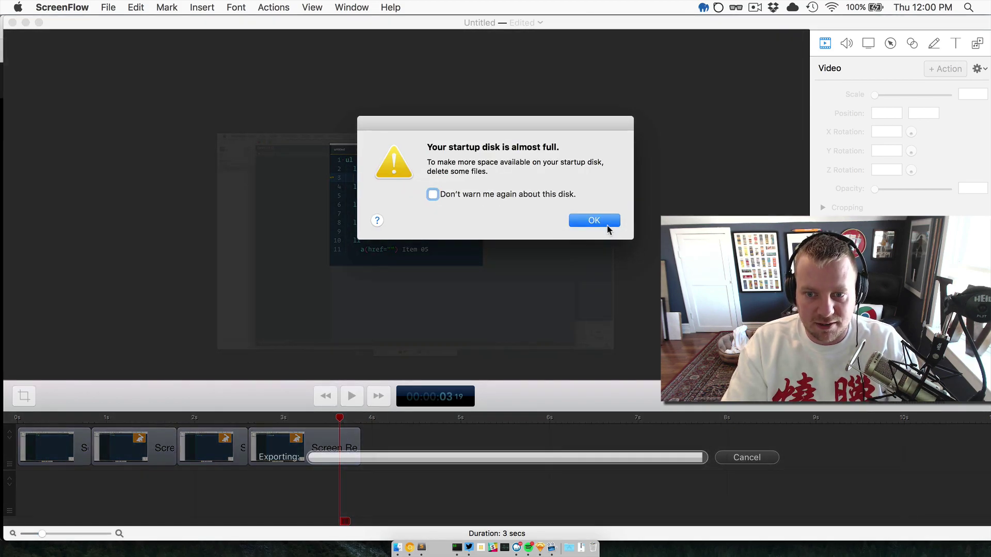
{"action": "left_click", "coordinate": [607, 226]}
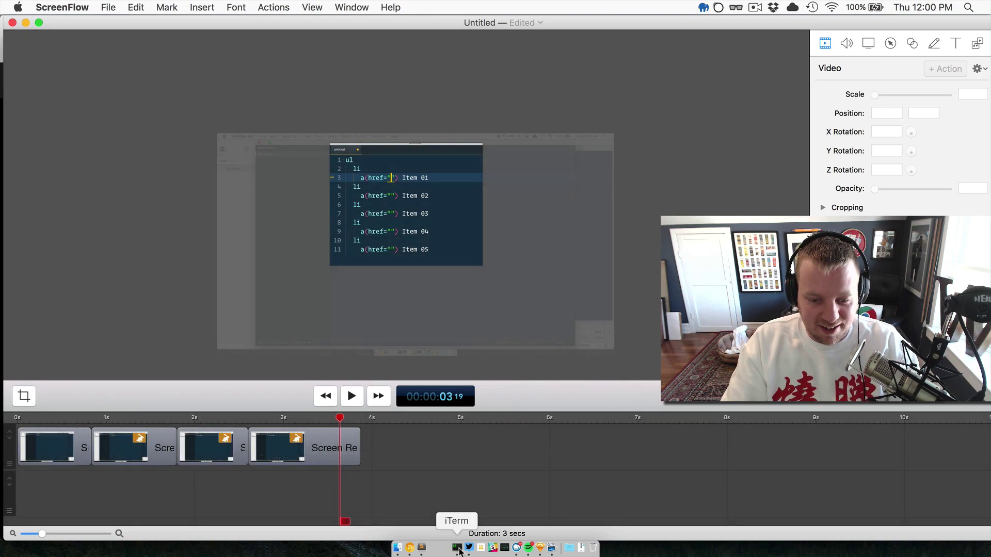
In a cleared iTerm, run 'open emmet-expansion.mp4' using tab completion to play the export.
{"action": "left_click", "coordinate": [459, 548]}
{"action": "key", "text": "ctrl+l"}
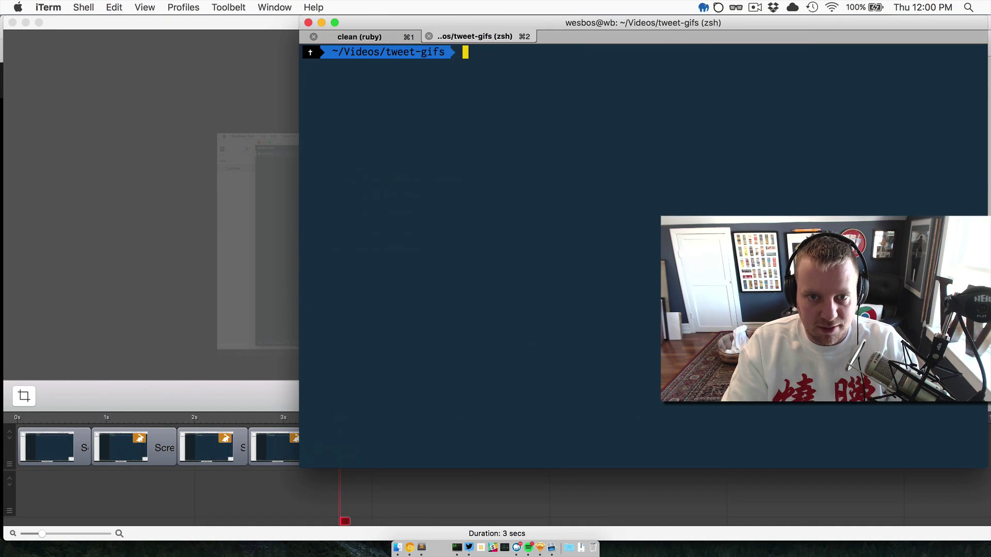
{"action": "type", "text": "open "}
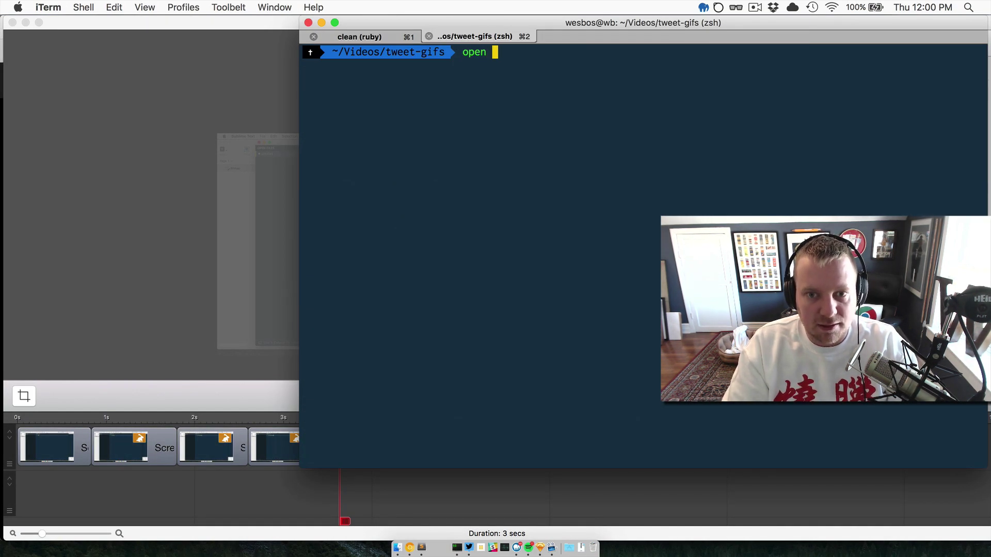
{"action": "type", "text": "emmet-"}
{"action": "key", "text": "Tab"}
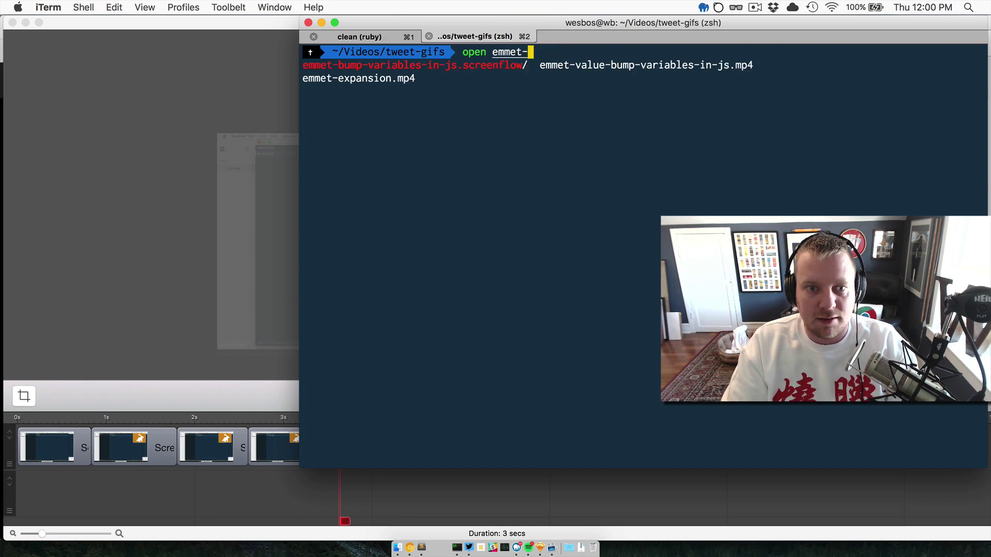
{"action": "key", "text": "Tab"}
{"action": "key", "text": "Tab"}
{"action": "key", "text": "Return"}
{"action": "key", "text": "Return"}
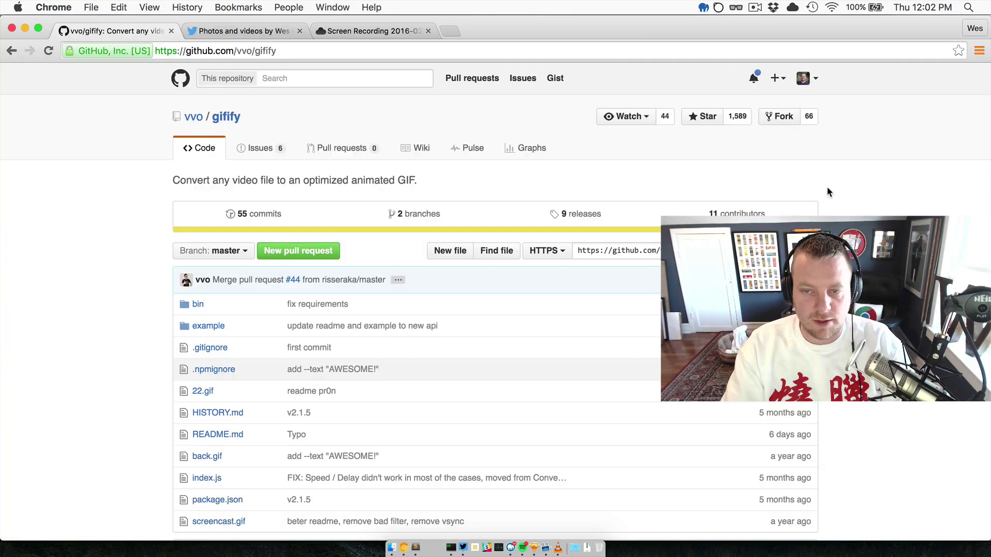
Scroll the gifify README down to its Installation and Command line usage sections.
{"action": "scroll", "coordinate": [830, 195], "scroll_direction": "down", "scroll_amount": 1}
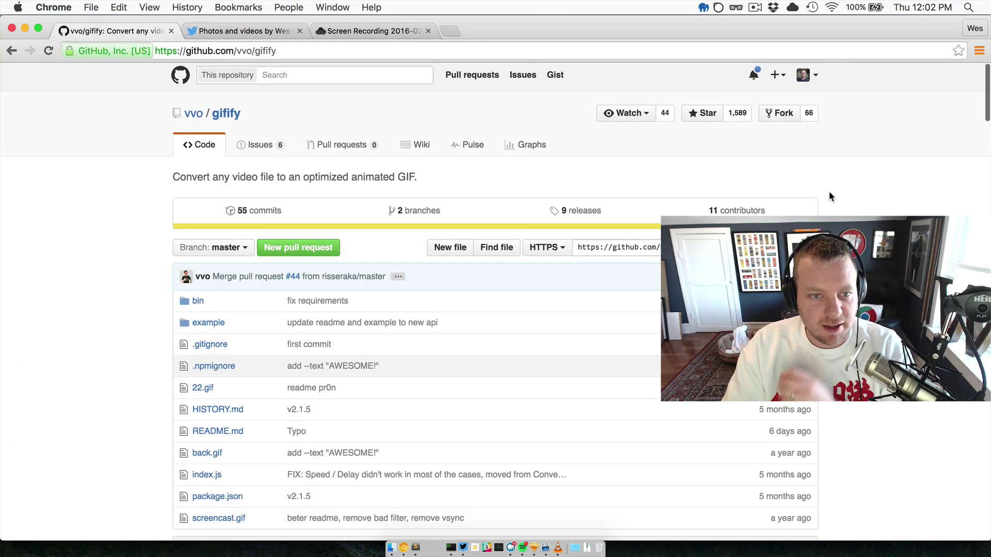
{"action": "scroll", "coordinate": [330, 213], "scroll_direction": "up", "scroll_amount": 1}
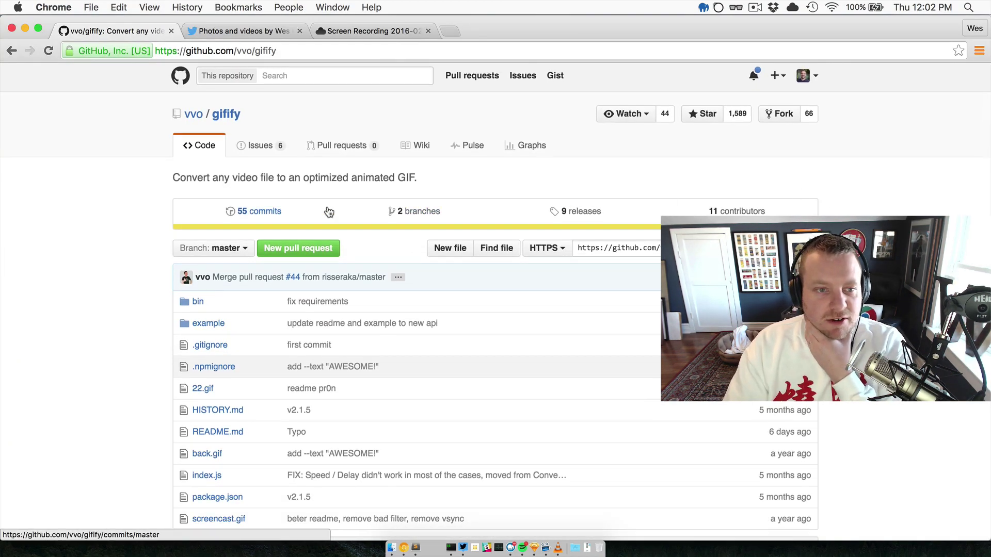
{"action": "scroll", "coordinate": [294, 189], "scroll_direction": "left", "scroll_amount": 1}
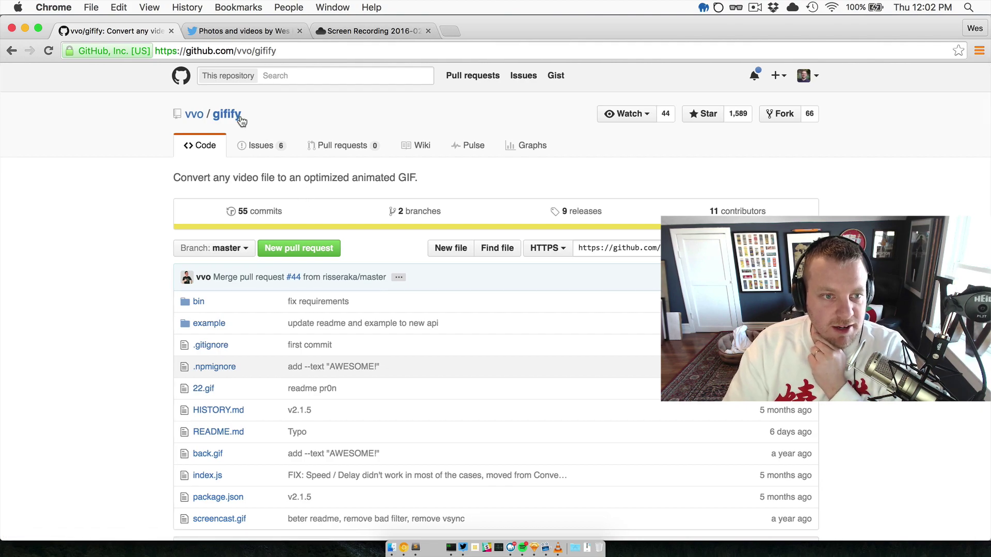
{"action": "scroll", "coordinate": [272, 119], "scroll_direction": "down", "scroll_amount": 6}
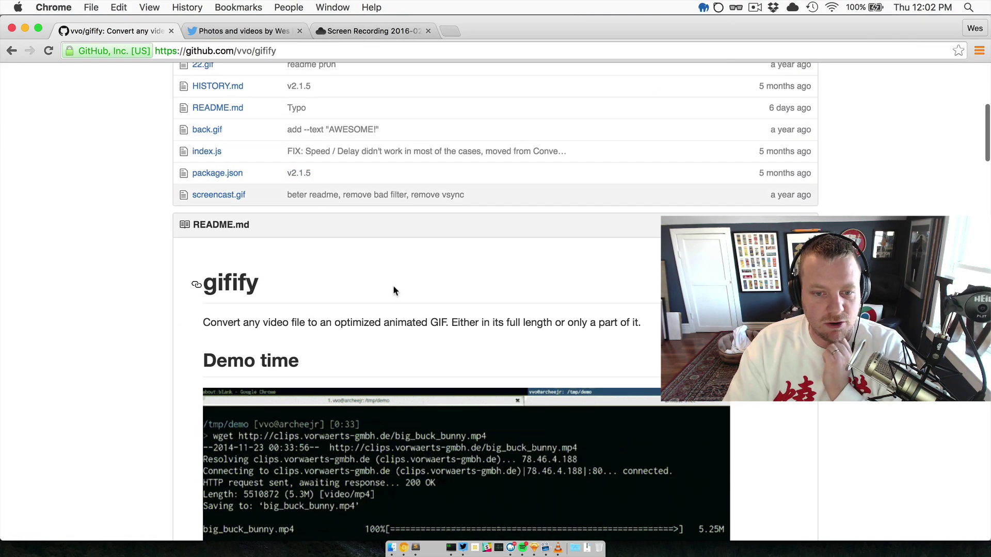
{"action": "scroll", "coordinate": [397, 273], "scroll_direction": "up", "scroll_amount": 3}
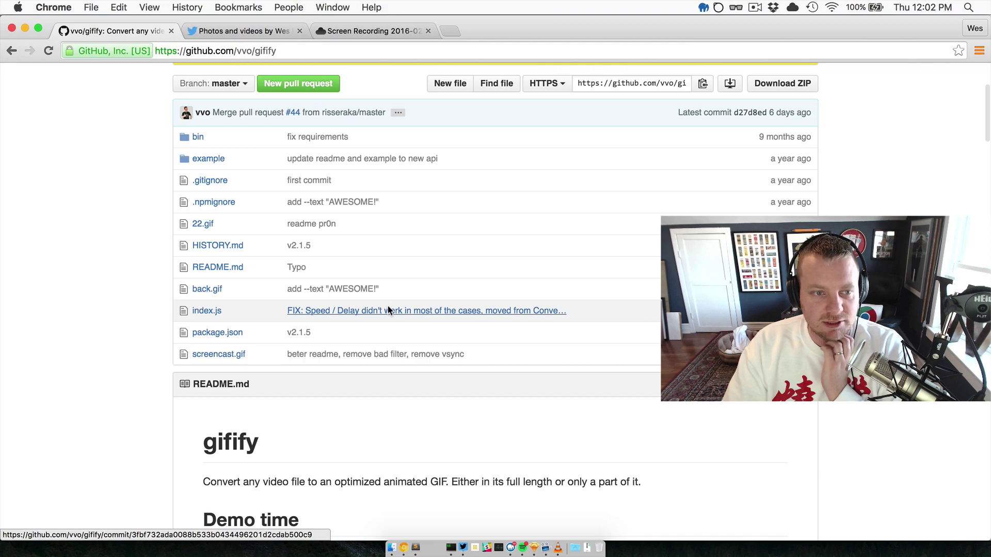
{"action": "scroll", "coordinate": [234, 307], "scroll_direction": "up", "scroll_amount": 3}
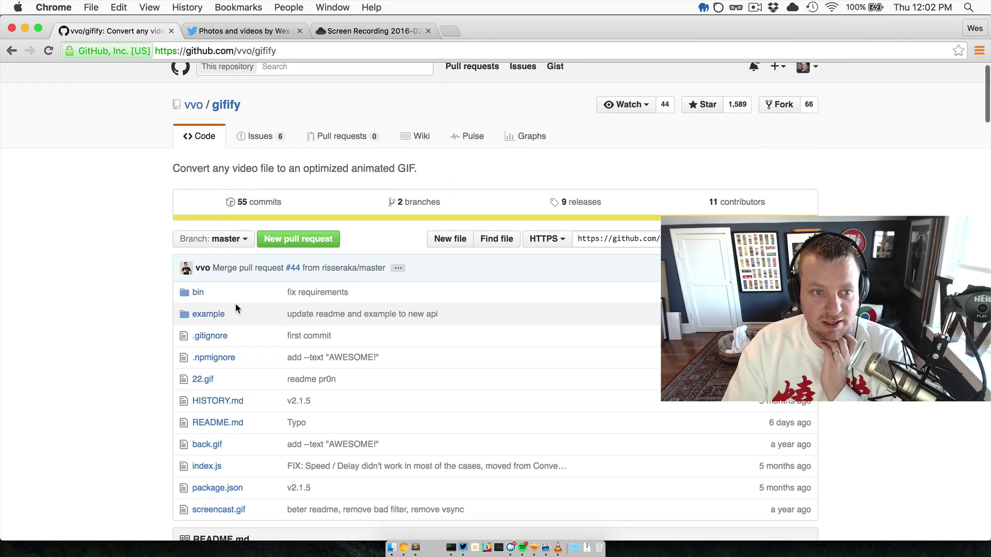
{"action": "scroll", "coordinate": [235, 308], "scroll_direction": "down", "scroll_amount": 11}
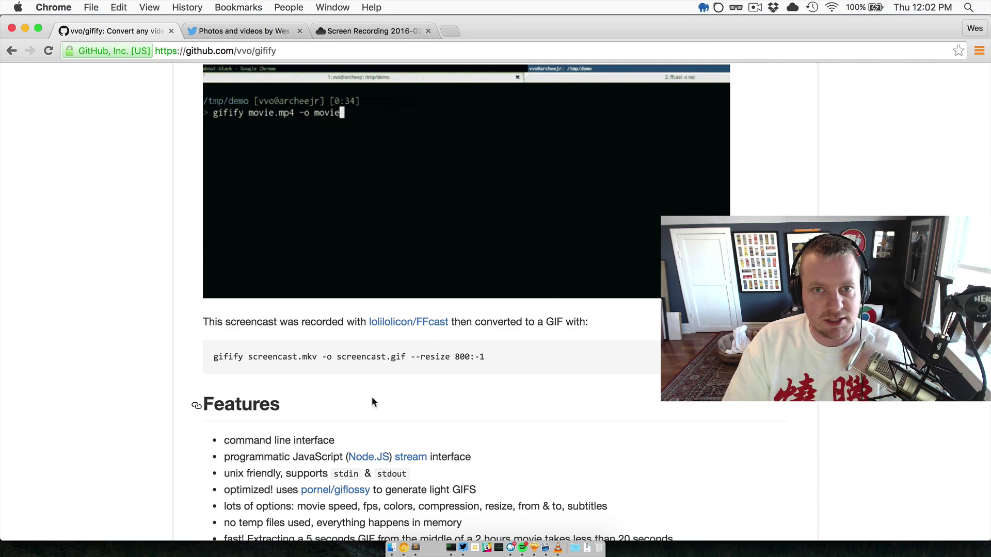
{"action": "scroll", "coordinate": [374, 401], "scroll_direction": "down", "scroll_amount": 10}
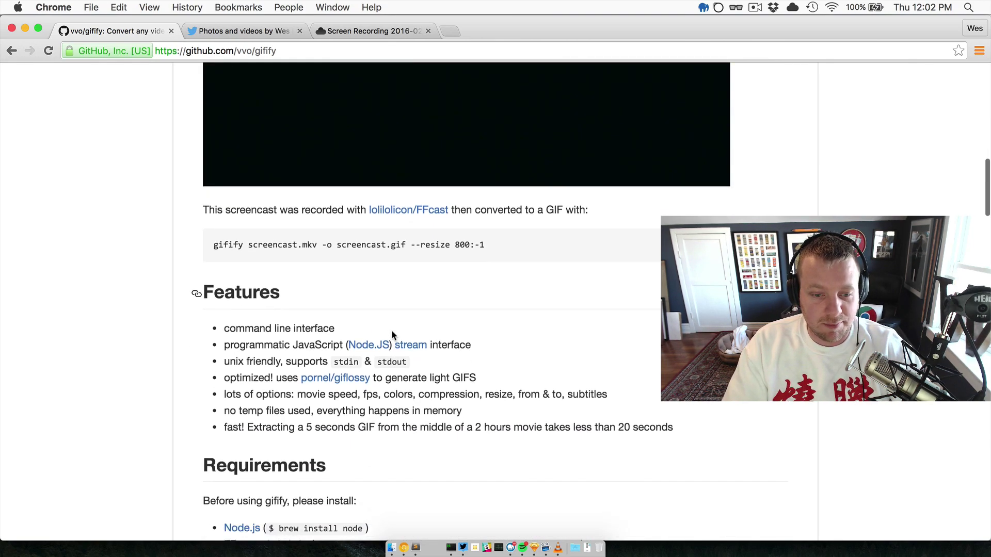
{"action": "scroll", "coordinate": [391, 335], "scroll_direction": "down", "scroll_amount": 10}
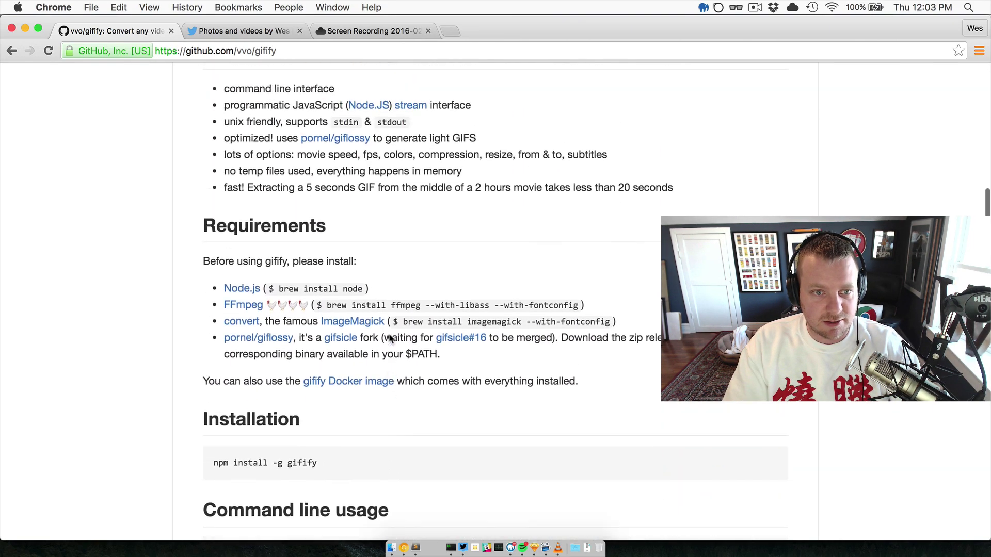
Select the 'npm install -g gifify' install command in the README.
{"action": "left_click_drag", "start_coordinate": [318, 190], "coordinate": [199, 192]}
{"action": "left_click", "coordinate": [296, 199]}
{"action": "left_click_drag", "start_coordinate": [318, 190], "coordinate": [214, 190]}
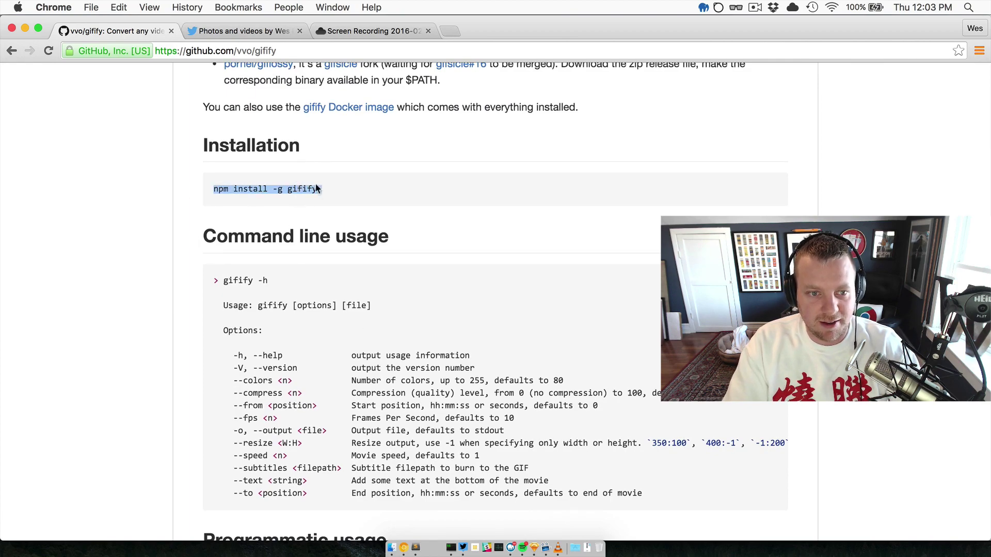
{"action": "left_click", "coordinate": [336, 191]}
Run 'gifify -o emmet-expansion.gif emmet-expansion.mp4' in iTerm to convert the video.
{"action": "left_click", "coordinate": [450, 547]}
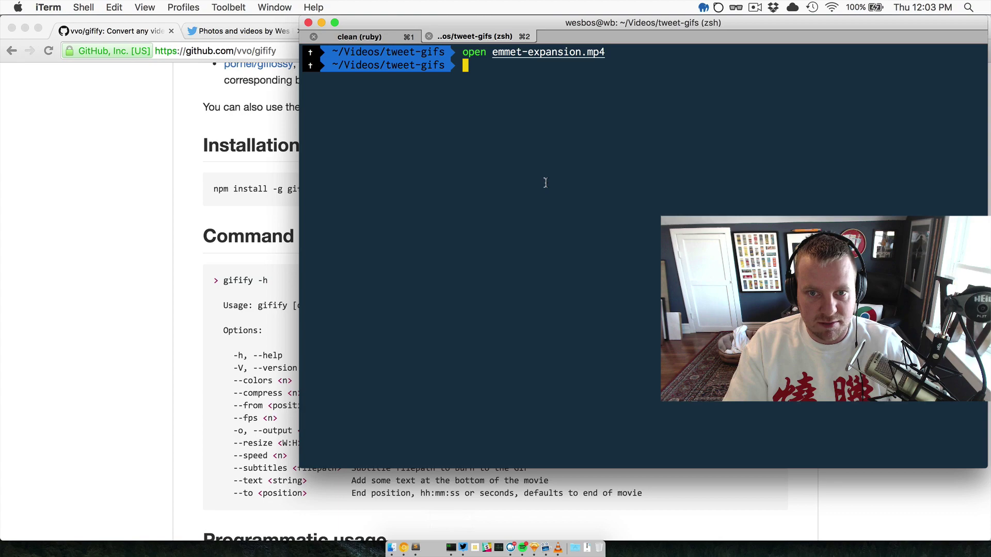
{"action": "type", "text": "gifify"}
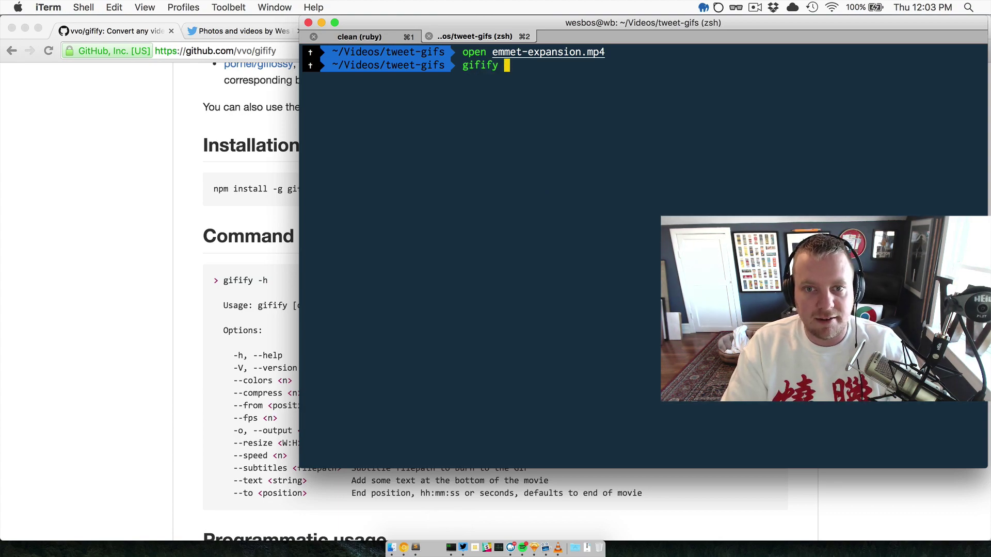
{"action": "key", "text": "Right"}
{"action": "key", "text": "BackSpace"}
{"action": "key", "text": "BackSpace"}
{"action": "key", "text": "BackSpace"}
{"action": "key", "text": "BackSpace"}
{"action": "key", "text": "BackSpace"}
{"action": "key", "text": "BackSpace"}
{"action": "key", "text": "BackSpace"}
{"action": "key", "text": "BackSpace"}
{"action": "key", "text": "BackSpace"}
{"action": "key", "text": "BackSpace"}
{"action": "key", "text": "BackSpace"}
{"action": "key", "text": "BackSpace"}
{"action": "key", "text": "BackSpace"}
{"action": "key", "text": "BackSpace"}
{"action": "key", "text": "BackSpace"}
{"action": "key", "text": "BackSpace"}
{"action": "key", "text": "BackSpace"}
{"action": "key", "text": "BackSpace"}
{"action": "key", "text": "BackSpace"}
{"action": "key", "text": "BackSpace"}
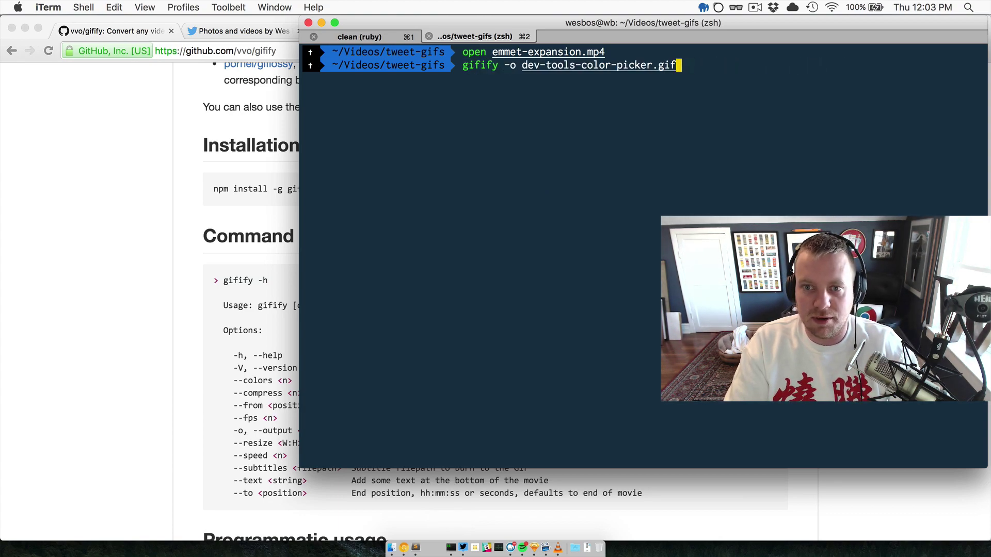
{"action": "key", "text": "BackSpace"}
{"action": "key", "text": "BackSpace"}
{"action": "type", "text": "em"}
{"action": "key", "text": "Tab"}
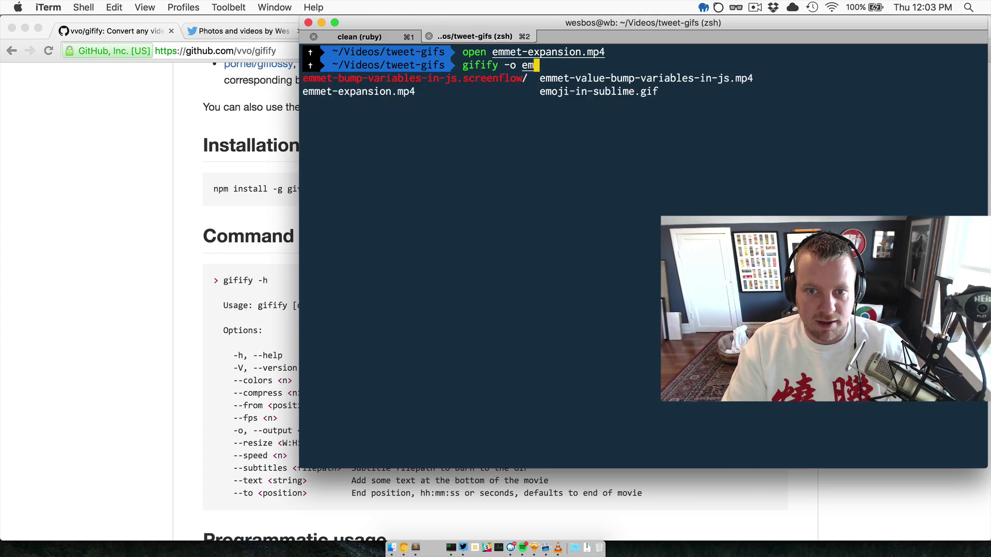
{"action": "type", "text": "met-e"}
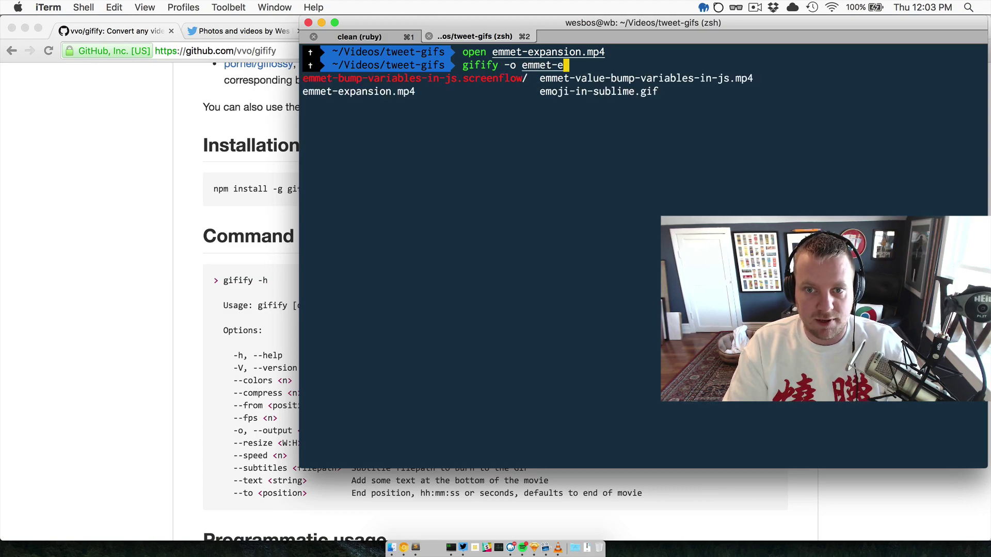
{"action": "key", "text": "Tab"}
{"action": "key", "text": "BackSpace"}
{"action": "key", "text": "BackSpace"}
{"action": "key", "text": "BackSpace"}
{"action": "key", "text": "BackSpace"}
{"action": "type", "text": "gif em"}
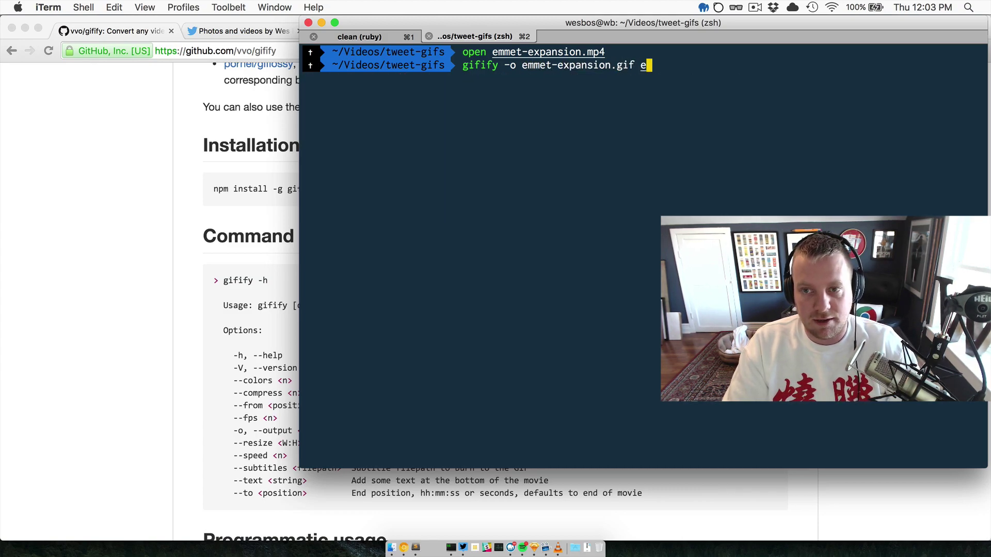
{"action": "key", "text": "Tab"}
{"action": "key", "text": "Tab"}
{"action": "key", "text": "Tab"}
{"action": "key", "text": "Return"}
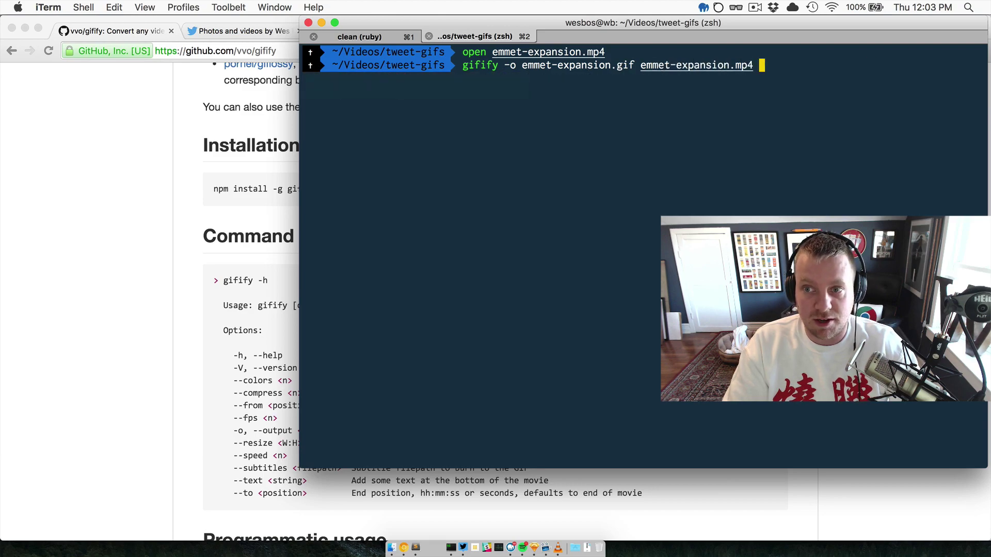
{"action": "key", "text": "Return"}
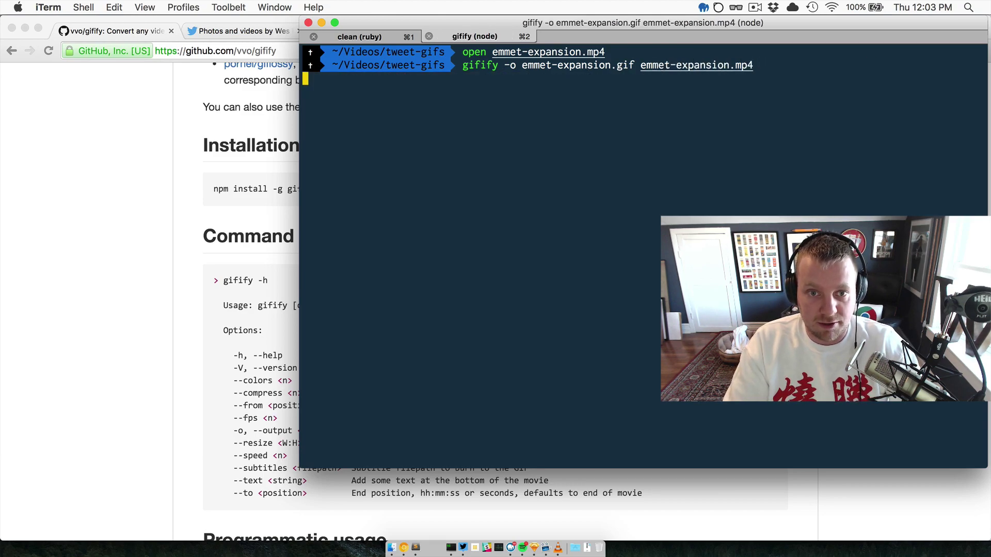
Open emmet-expansion.gif, then open the current folder in Finder with 'open .'.
{"action": "type", "text": "open emmet-expansion.gif"}
{"action": "key", "text": "Return"}
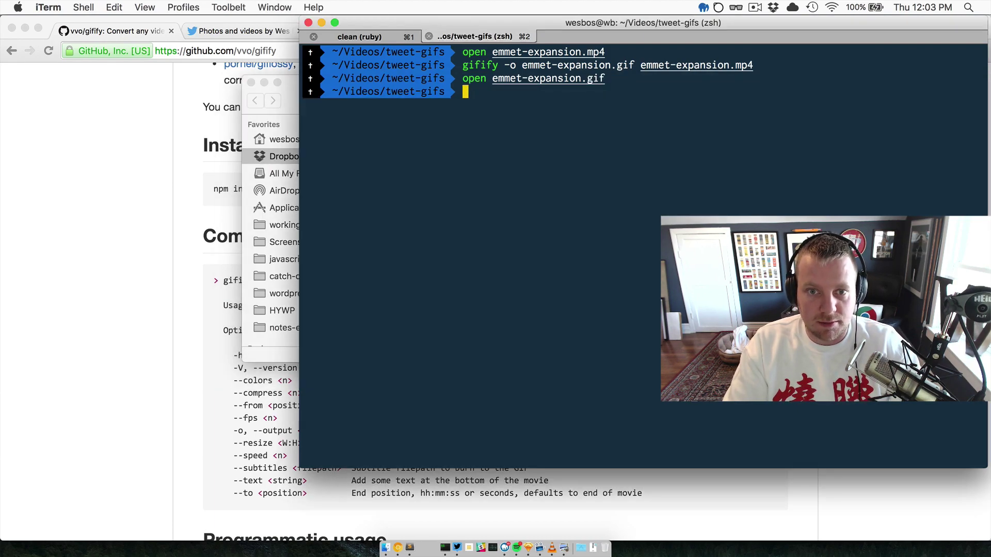
{"action": "type", "text": "open ,"}
{"action": "key", "text": "Return"}
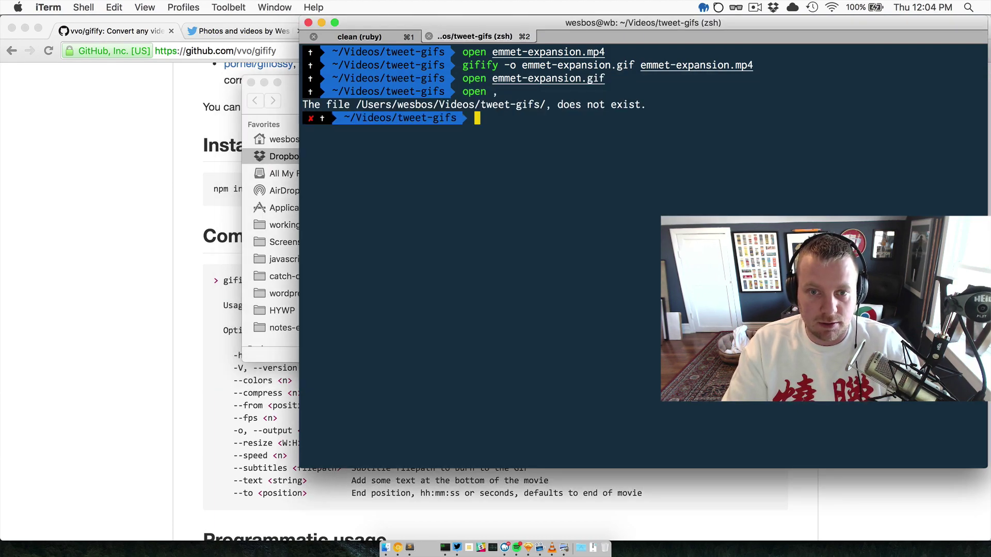
{"action": "type", "text": "open ."}
{"action": "key", "text": "Return"}
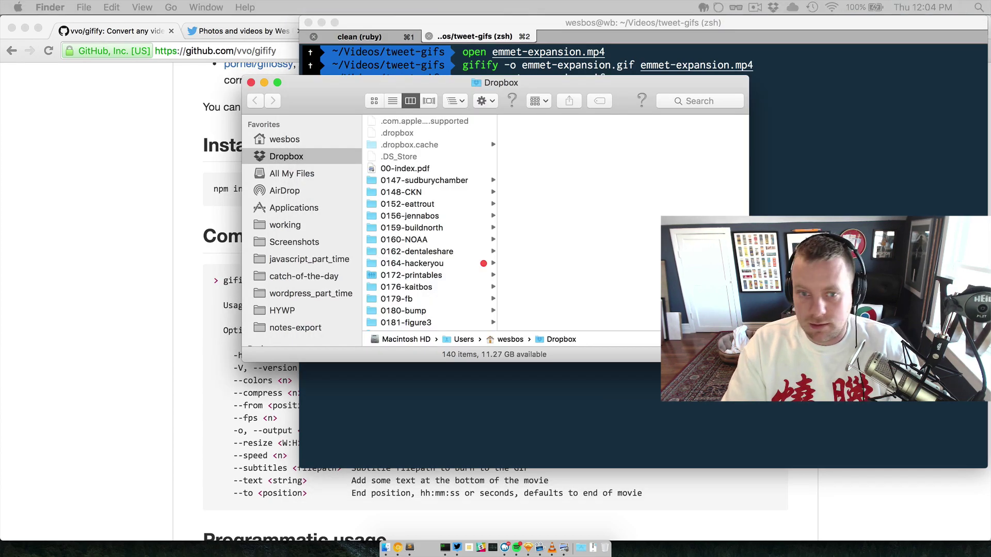
Close the Dropbox window, compare the MP4 with the 43 KB emmet-expansion.gif, and return to Chrome.
{"action": "left_click", "coordinate": [573, 106]}
{"action": "key", "text": "super+w"}
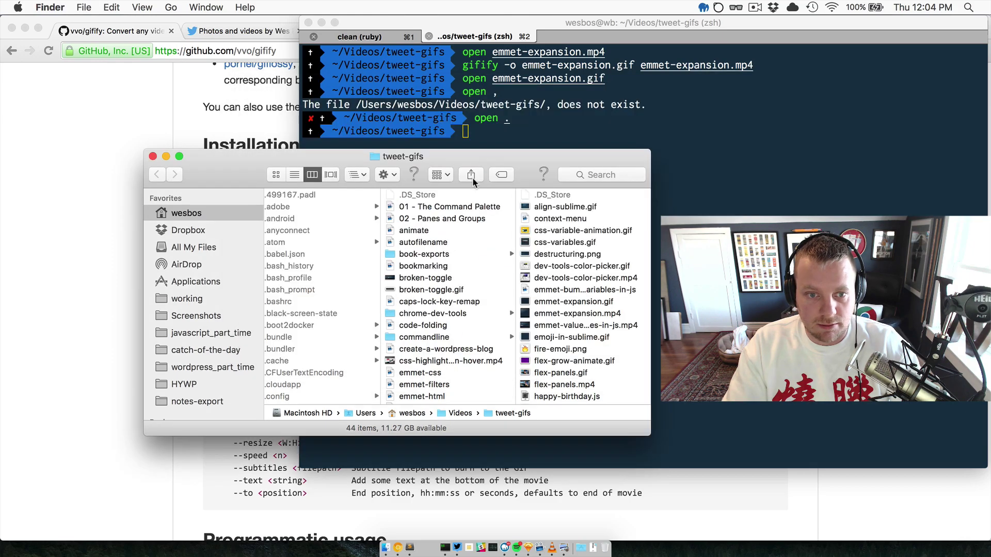
{"action": "left_click", "coordinate": [574, 206]}
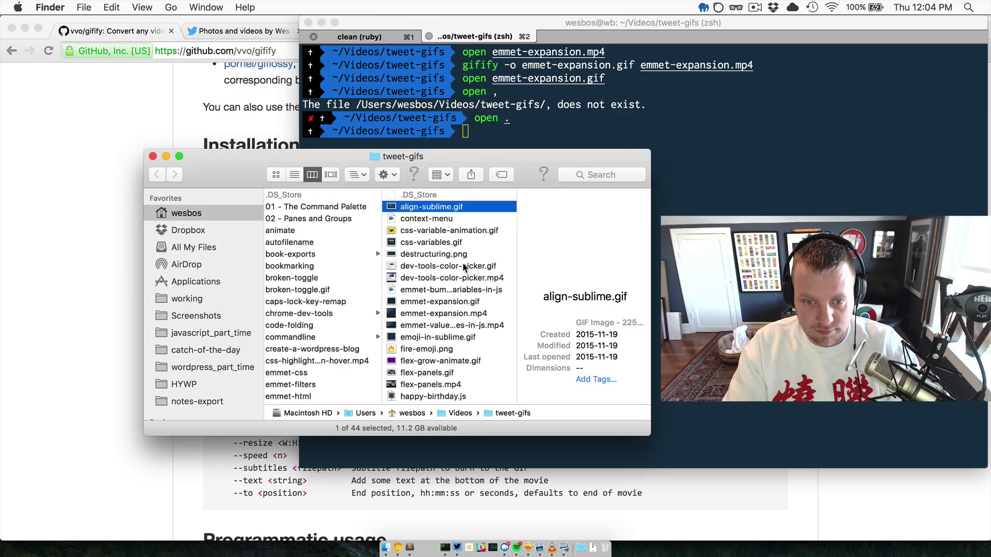
{"action": "left_click", "coordinate": [466, 313]}
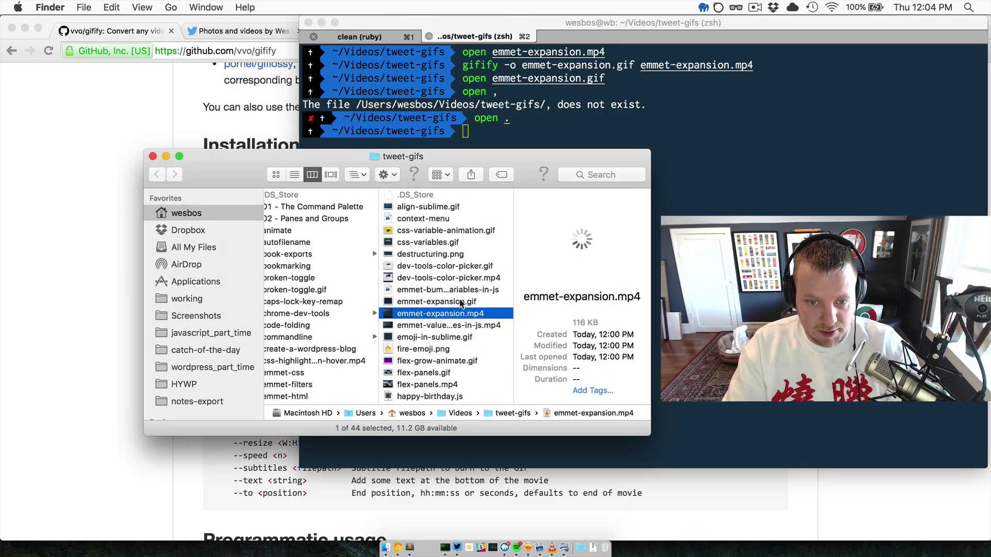
{"action": "left_click", "coordinate": [461, 302]}
{"action": "left_click", "coordinate": [621, 322]}
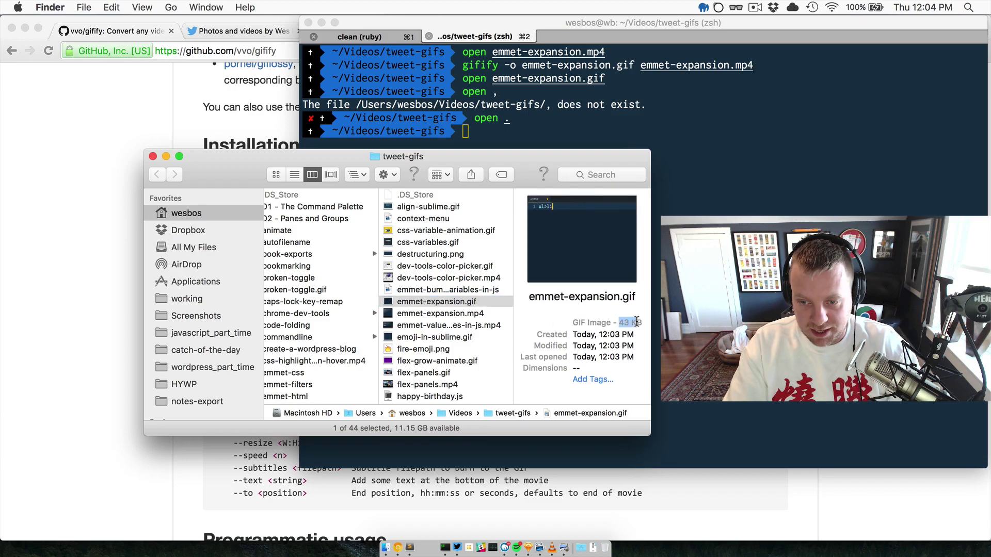
{"action": "left_click", "coordinate": [131, 209]}
On the Twitter tab, start a new tweet and delete the old draft text.
{"action": "key", "text": "ctrl+Tab"}
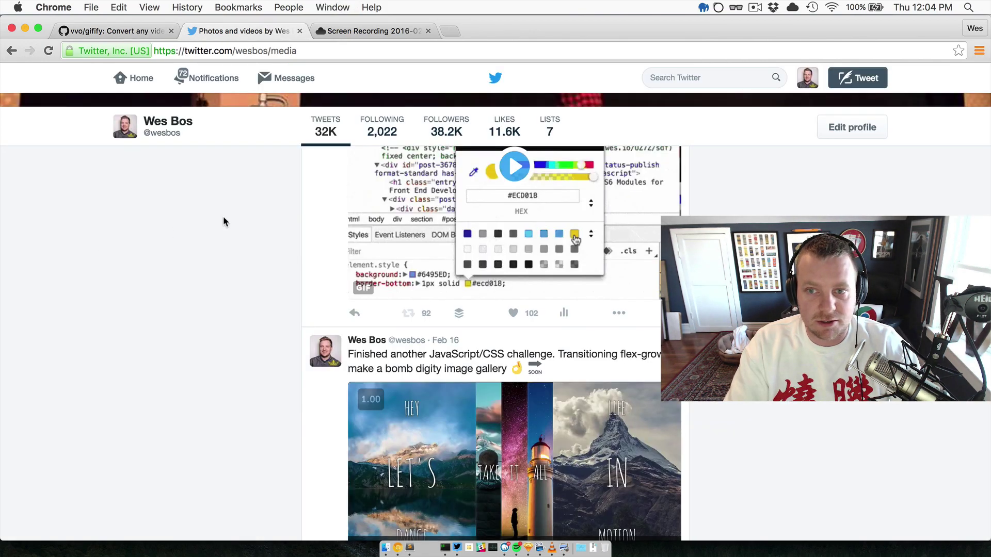
{"action": "left_click", "coordinate": [877, 77]}
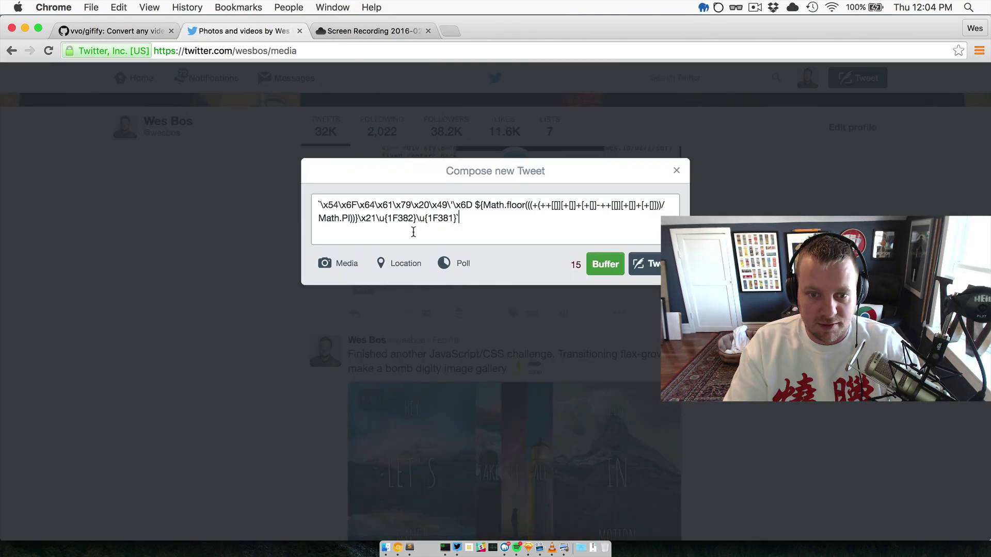
{"action": "key", "text": "super+a"}
{"action": "key", "text": "BackSpace"}
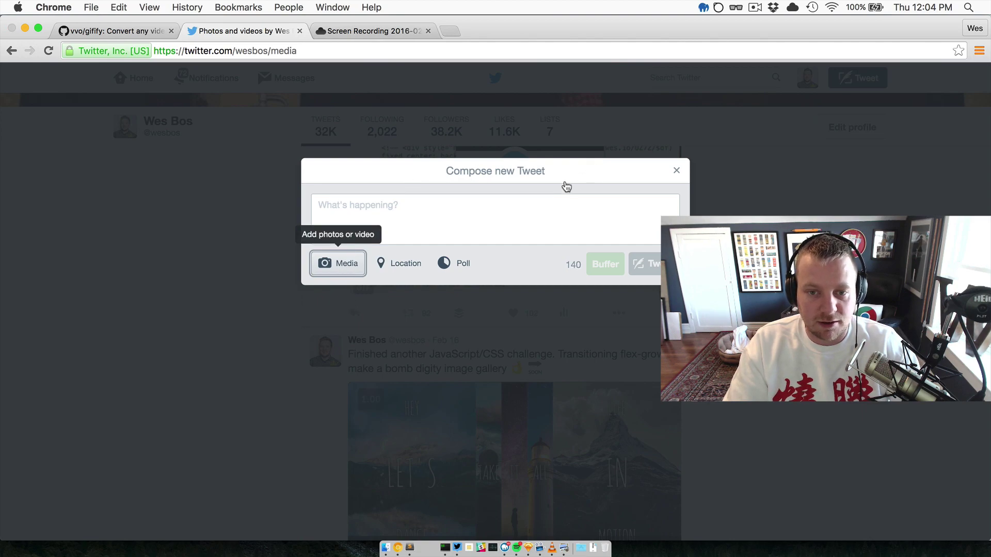
Bring up the tweet-gifs folder and pick emmet-expansion.gif to attach.
{"action": "key", "text": "Escape"}
{"action": "key", "text": "super+Tab"}
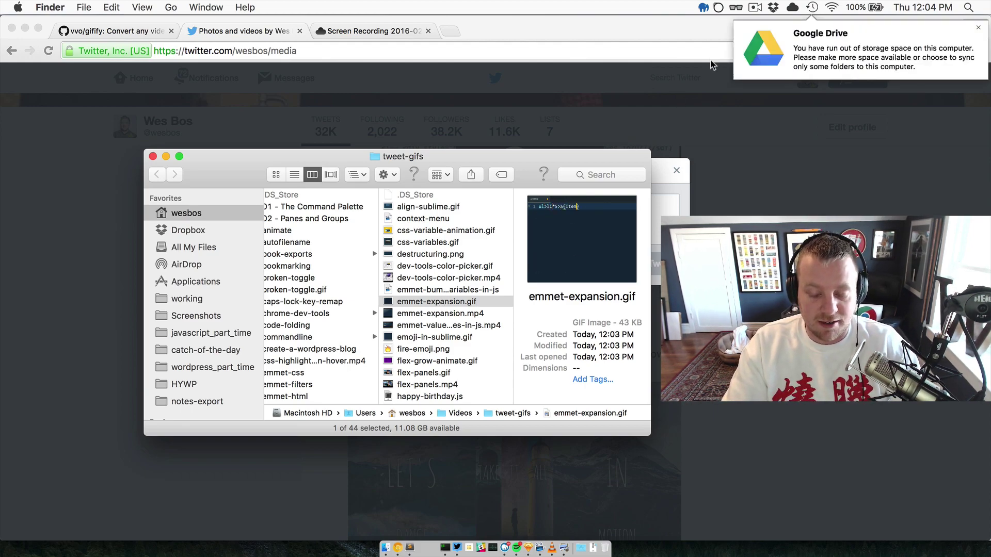
{"action": "left_click", "coordinate": [436, 305]}
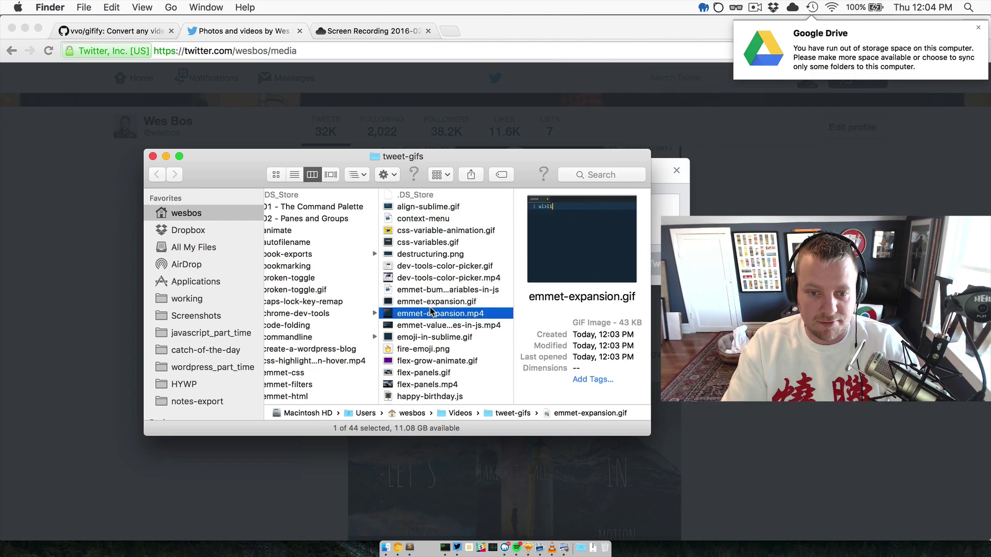